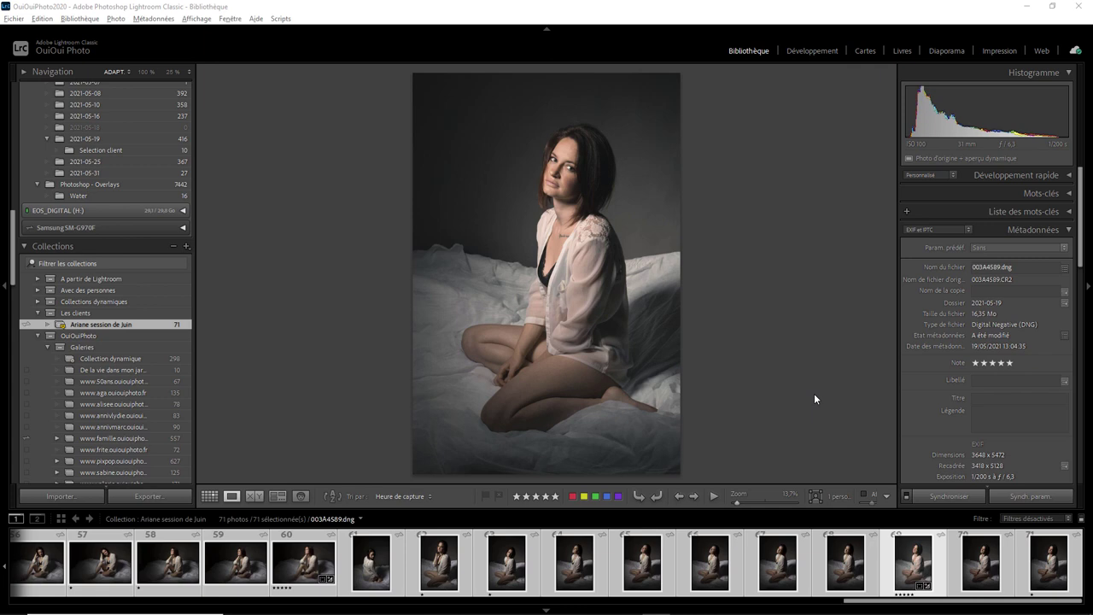
Set a Print layout of one row with 274.2 mm cell height, one photo per page.
click(997, 52)
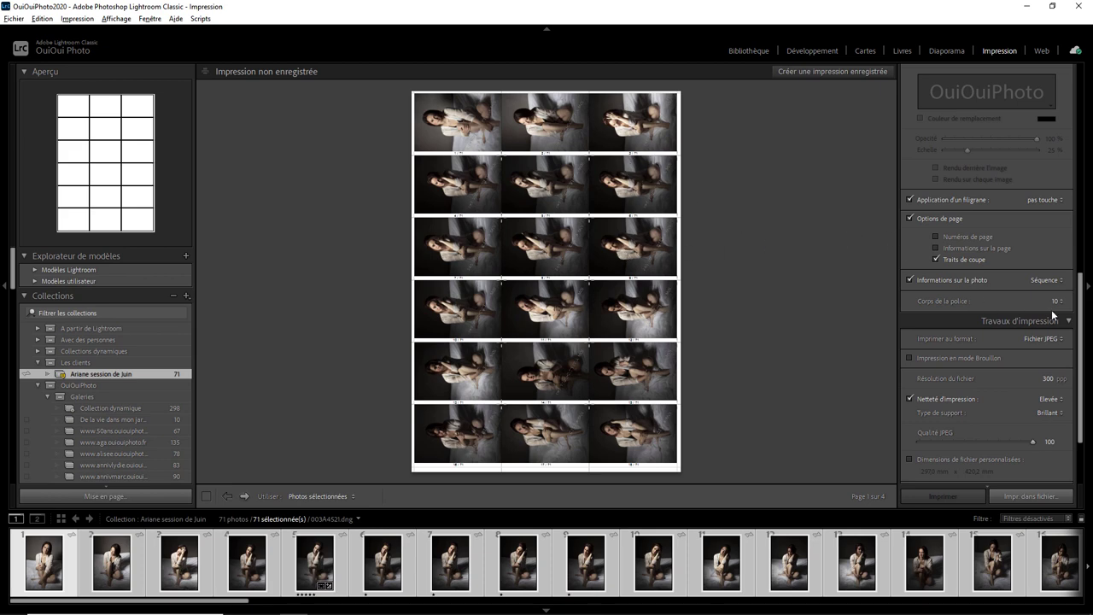
scroll(1088, 217, up, 3)
scroll(1088, 217, up, 3)
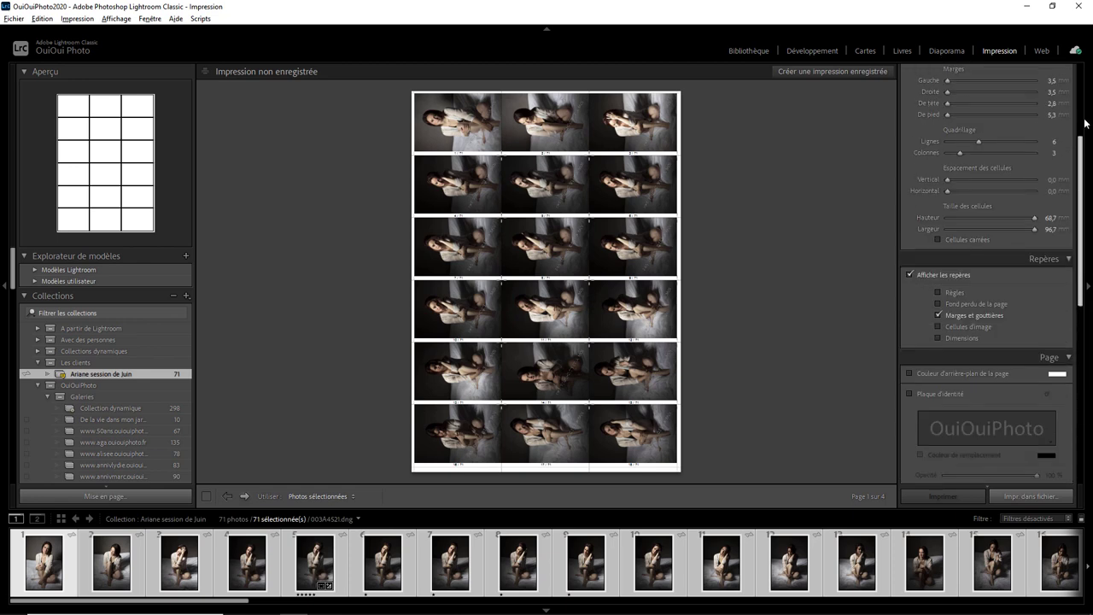
scroll(1087, 120, up, 3)
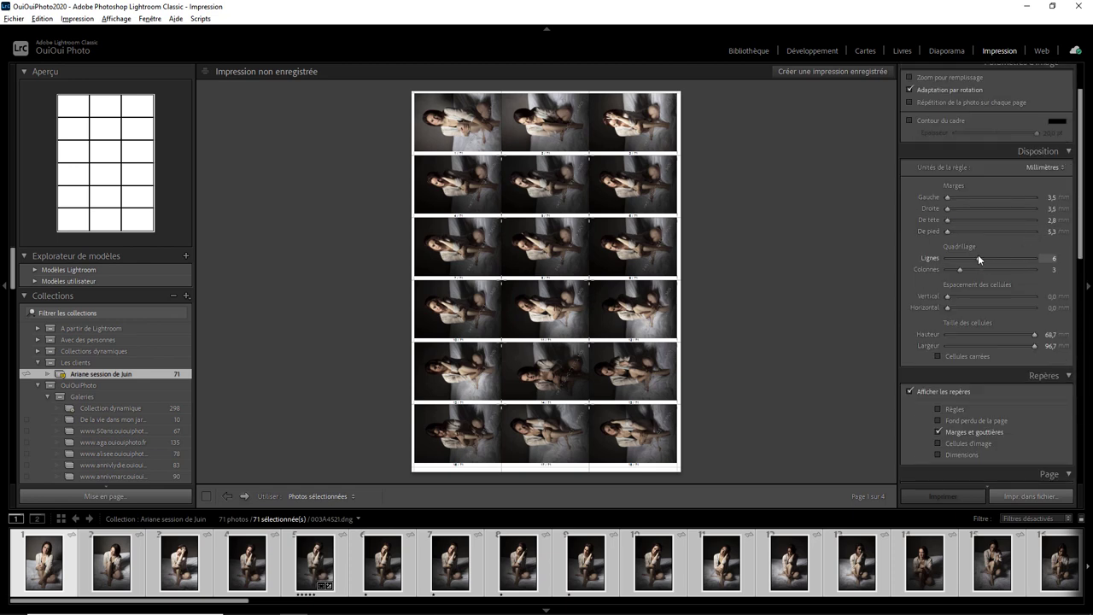
mouse_move(977, 257)
mouse_down()
mouse_move(938, 258)
mouse_move(932, 271)
mouse_up()
drag(962, 334, 1025, 345)
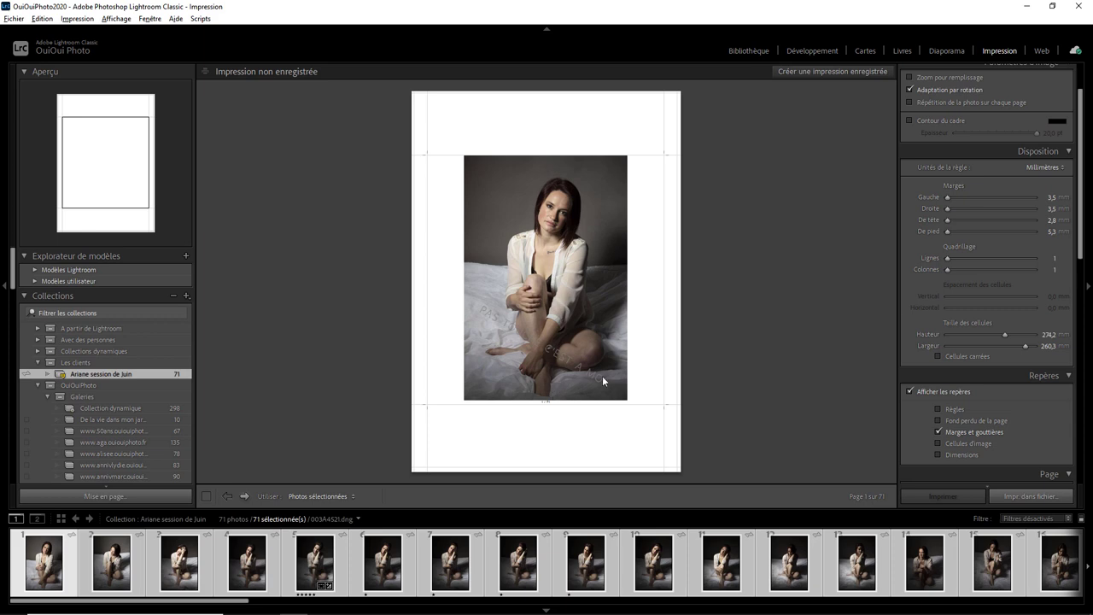
Switch to the Slideshow module with the 71 session photos.
click(947, 51)
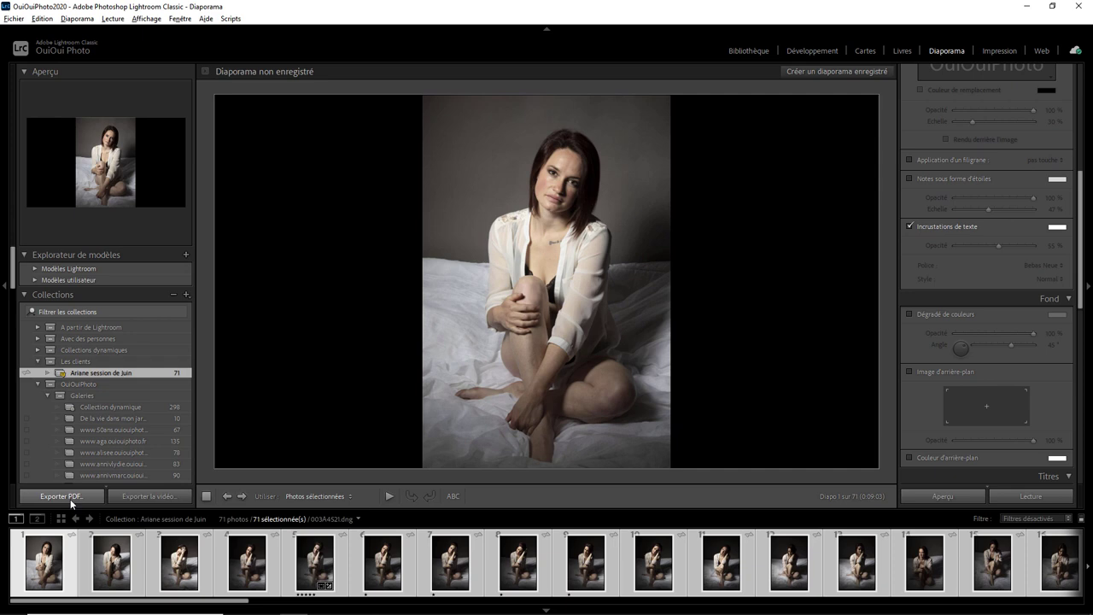
Preview the slideshow at a 4:3 aspect ratio showing photo 38 of 71.
key(alt)
scroll(963, 179, up, 5)
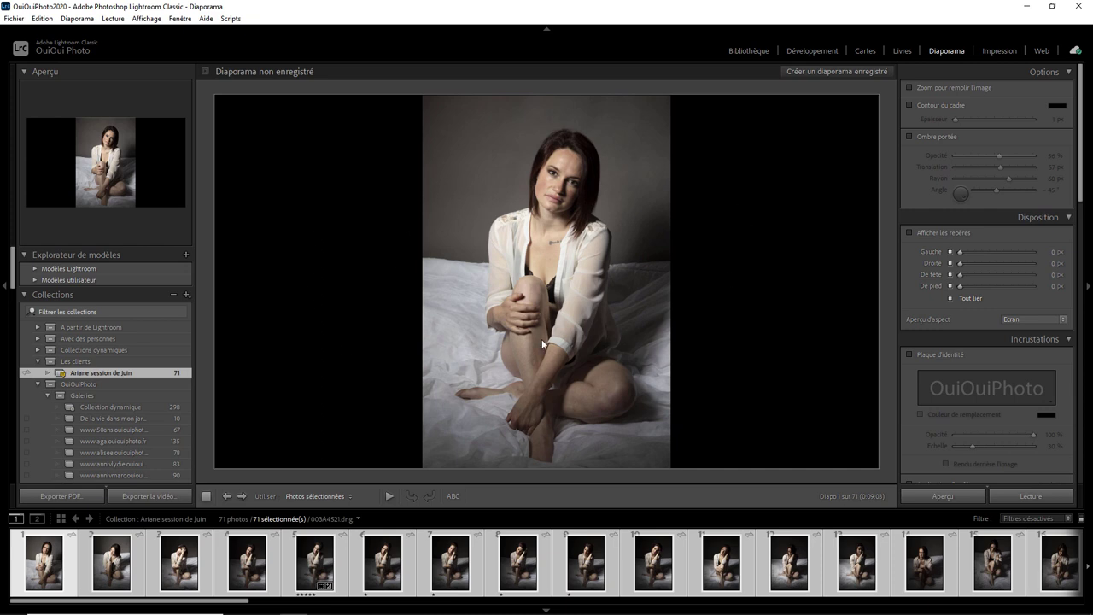
click(1016, 320)
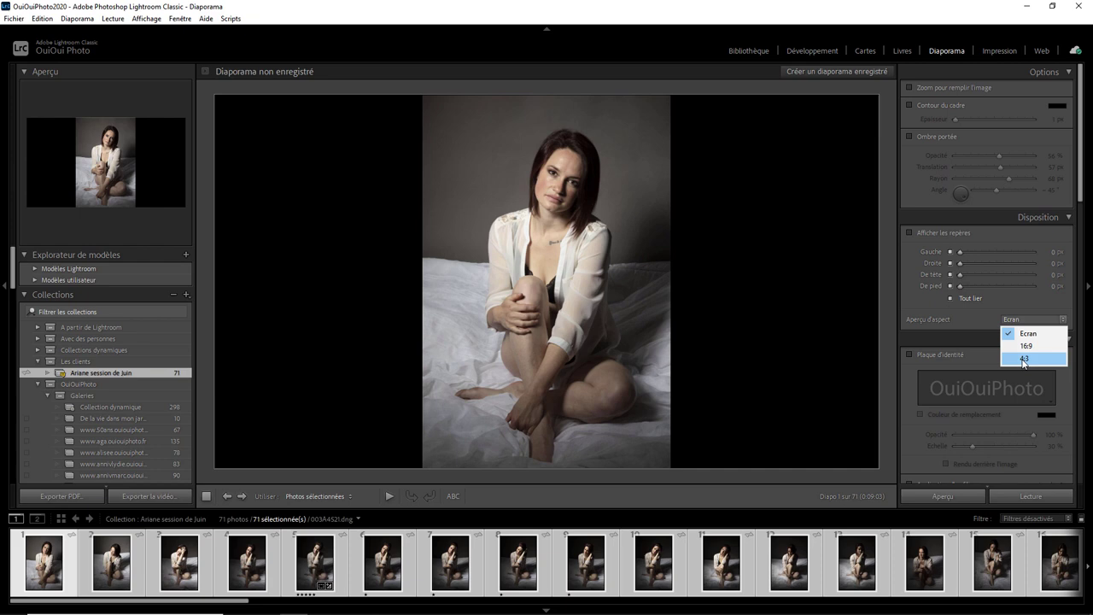
click(1023, 360)
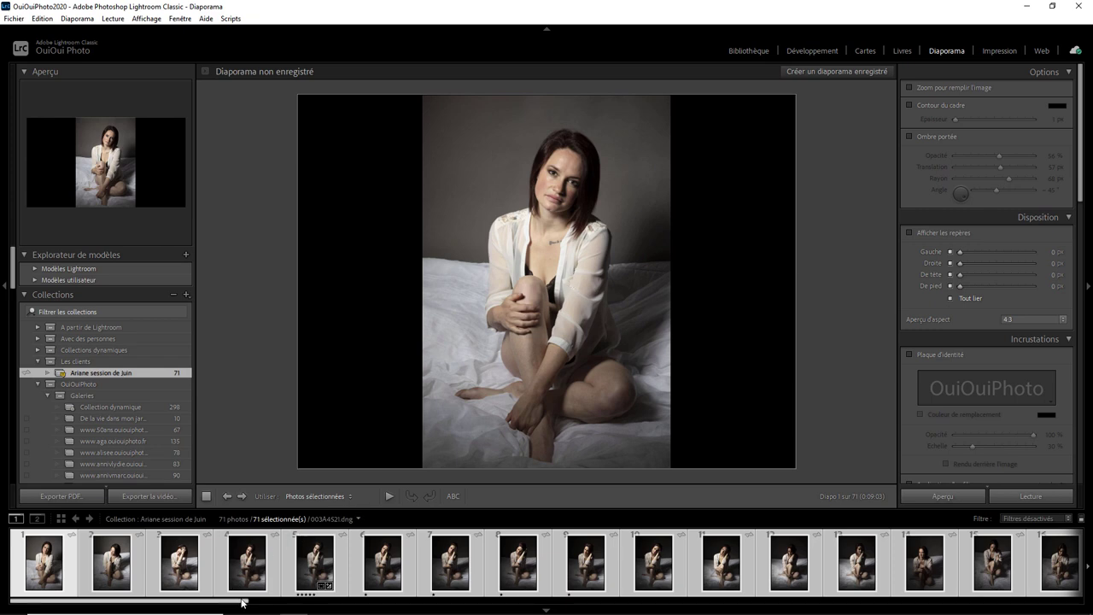
drag(238, 602, 670, 600)
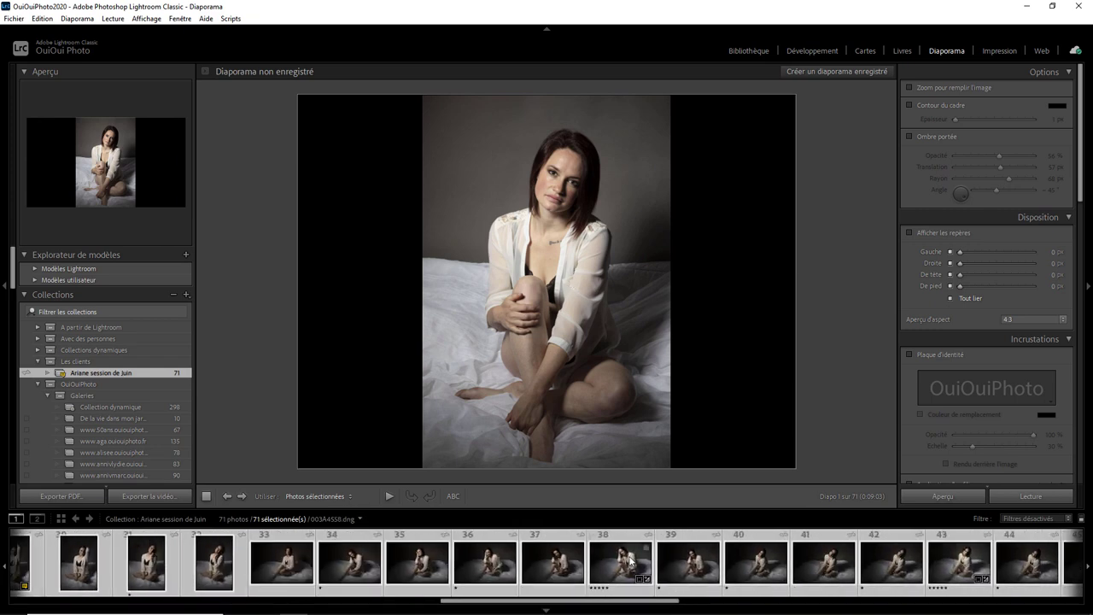
click(631, 559)
mouse_move(621, 561)
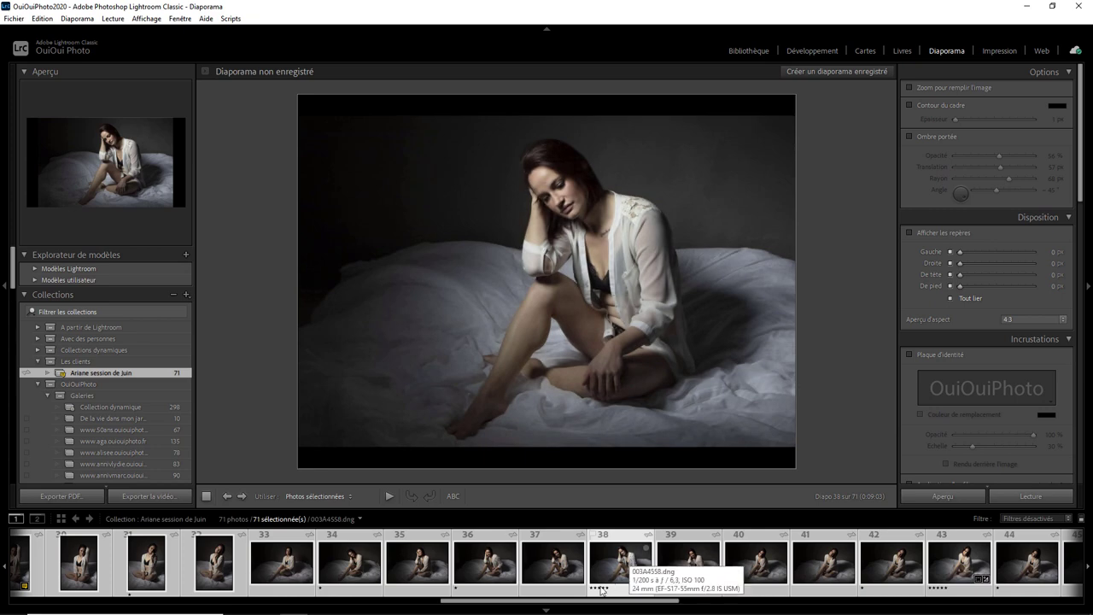
drag(559, 604, 521, 604)
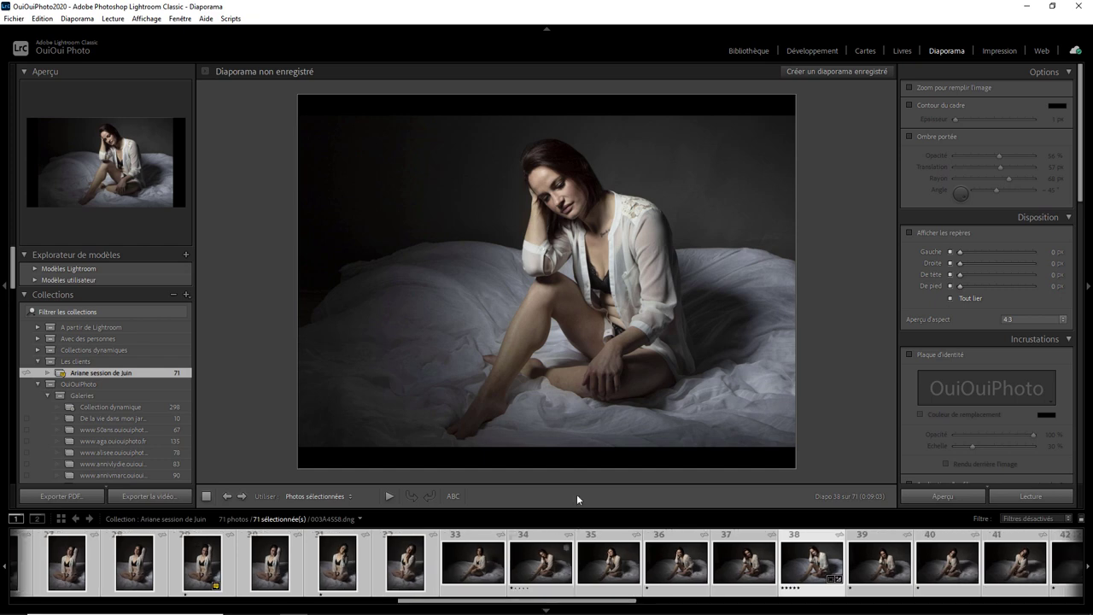
Add an enlarged Sequence text overlay ('38 / 71') at the slide's bottom centre.
click(457, 496)
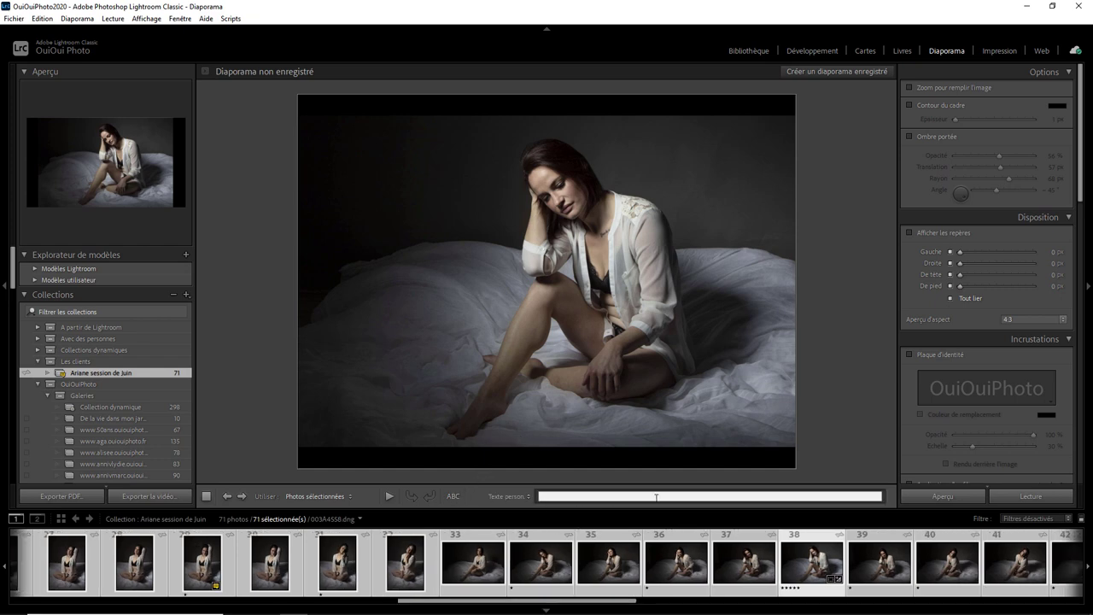
click(513, 495)
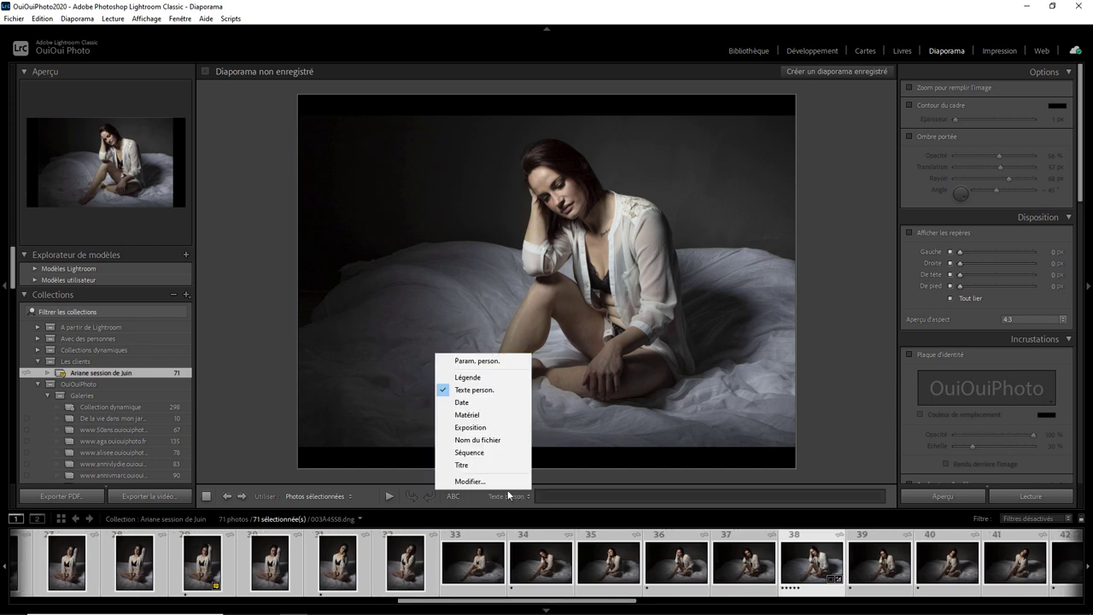
click(482, 451)
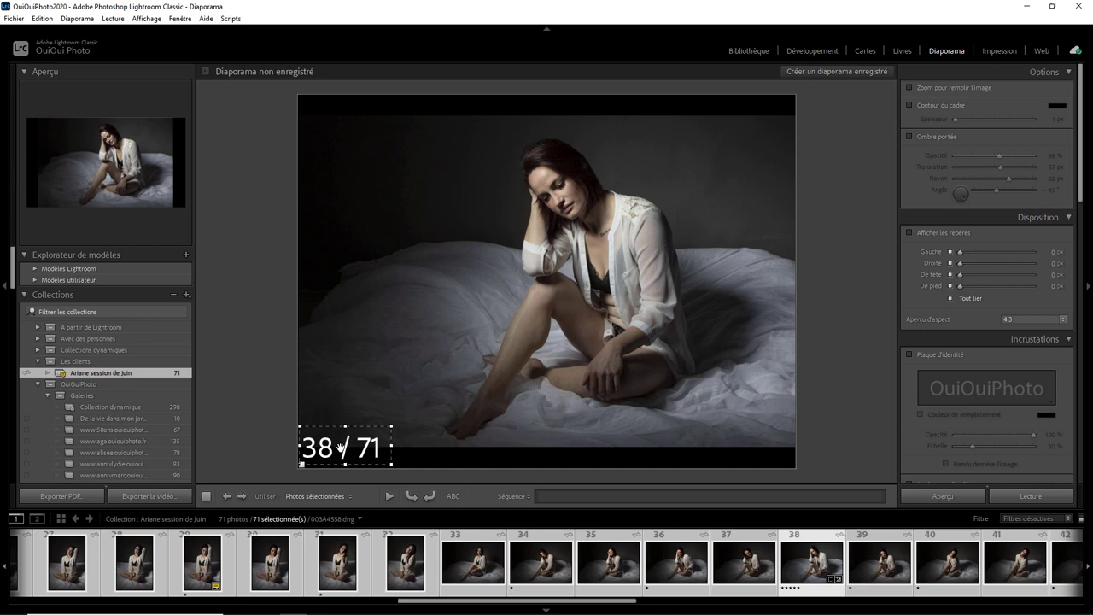
mouse_move(341, 446)
mouse_down()
mouse_move(551, 436)
mouse_move(541, 406)
mouse_move(657, 351)
mouse_up()
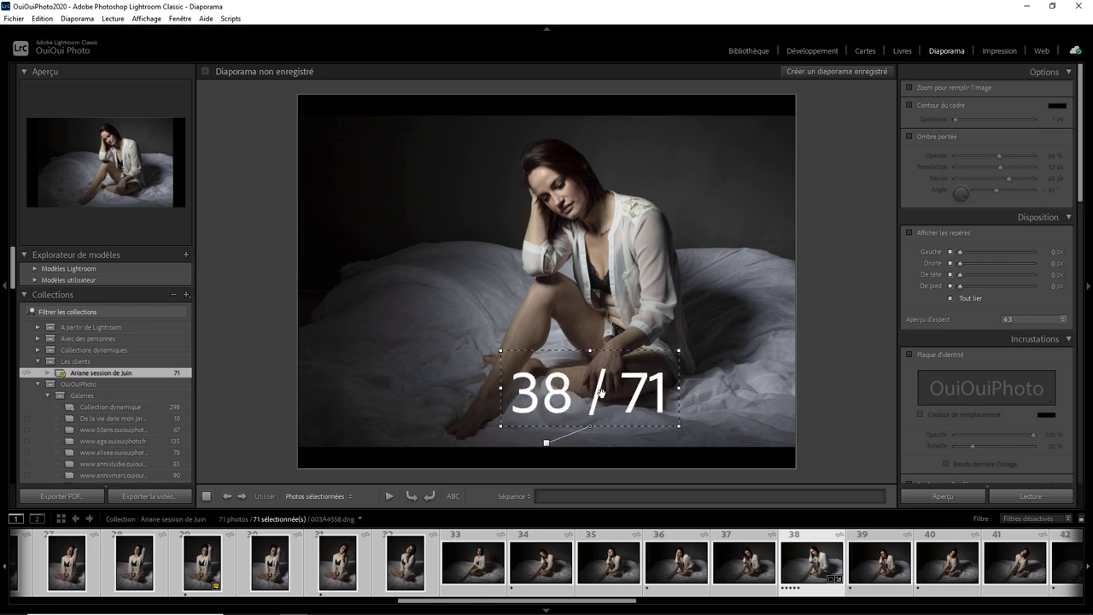
drag(601, 395, 555, 395)
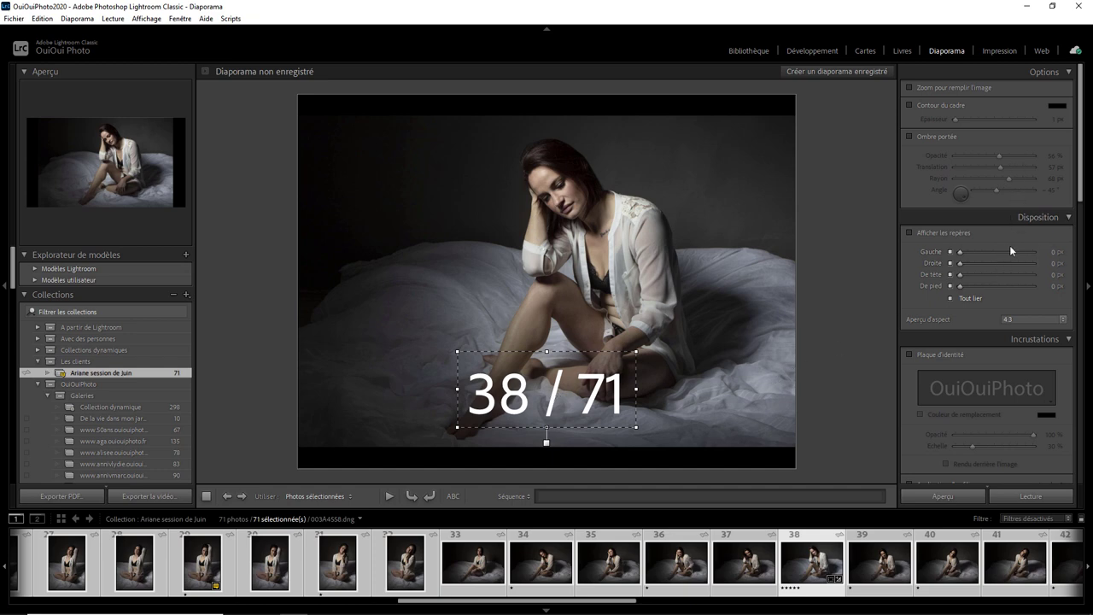
Lower the overlay text opacity to 47% and try a Bold Italic style.
scroll(1013, 271, down, 5)
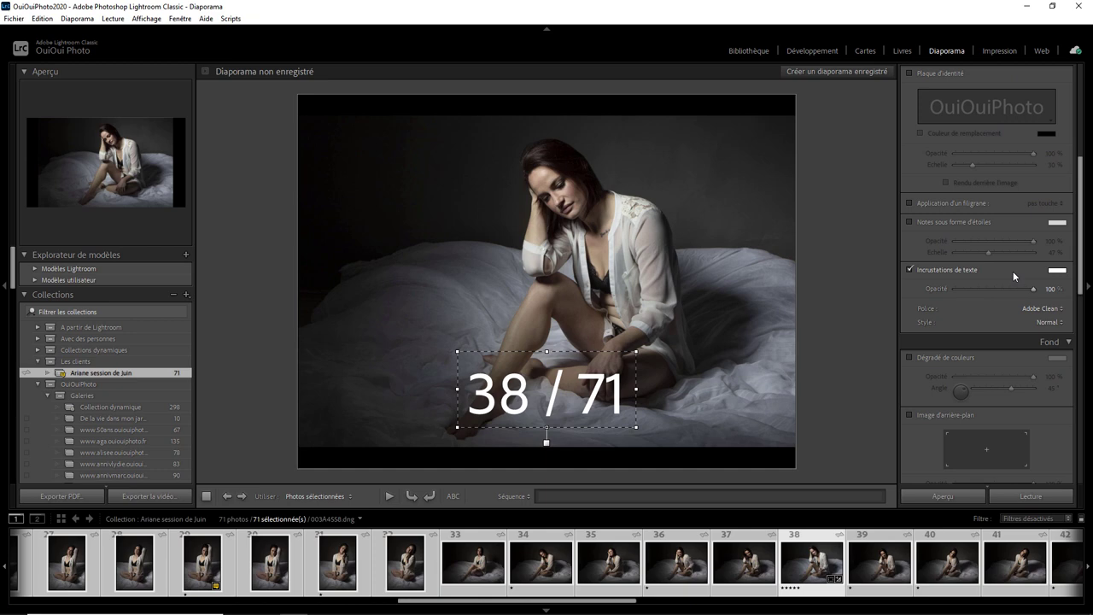
drag(1032, 290, 991, 294)
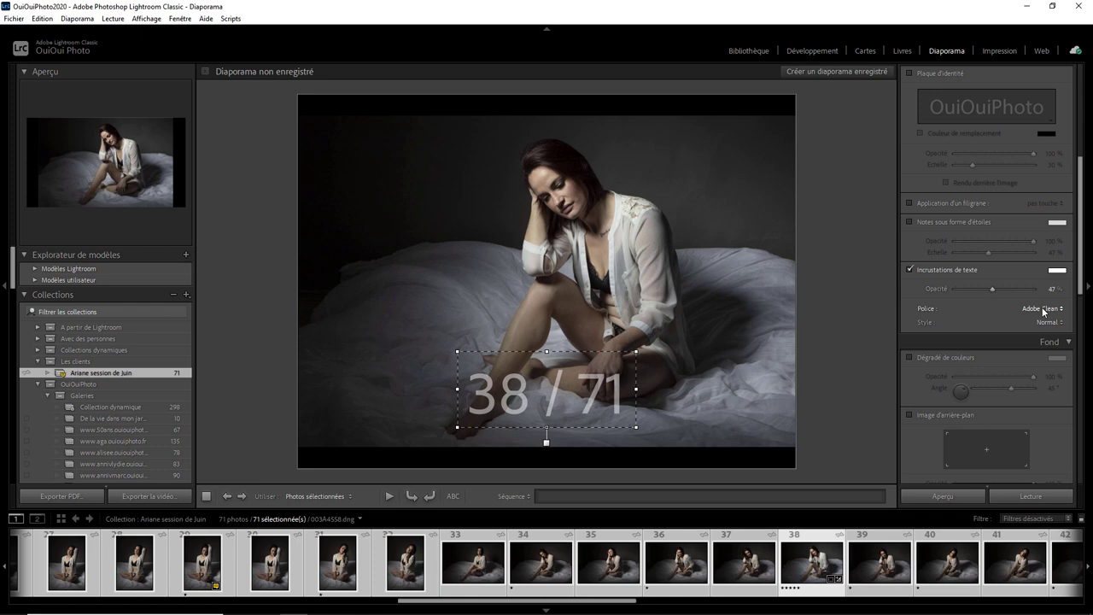
click(1039, 321)
click(1011, 376)
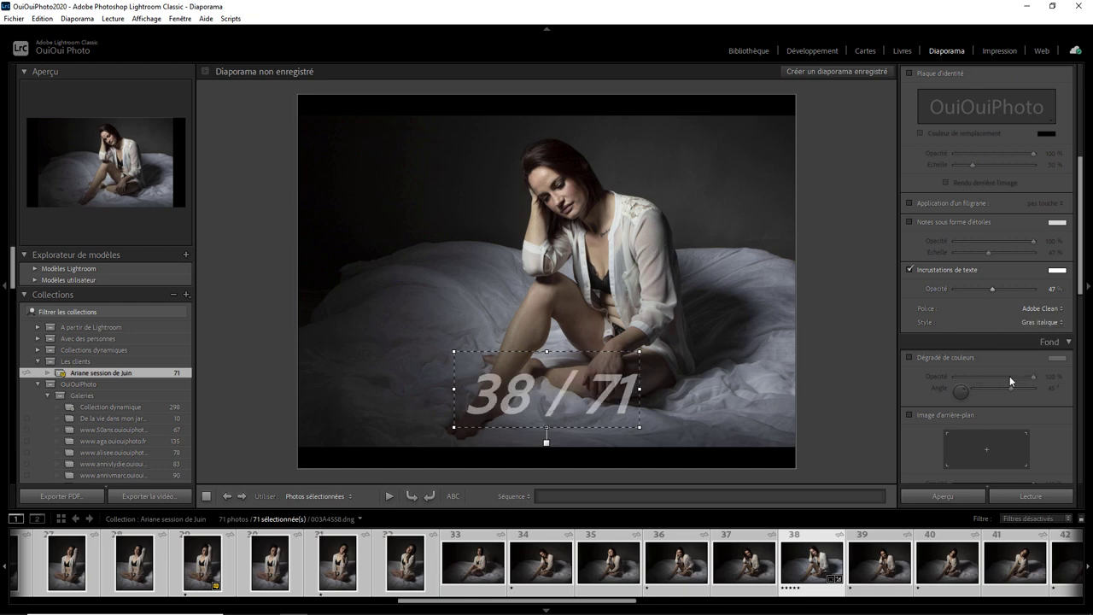
click(1029, 323)
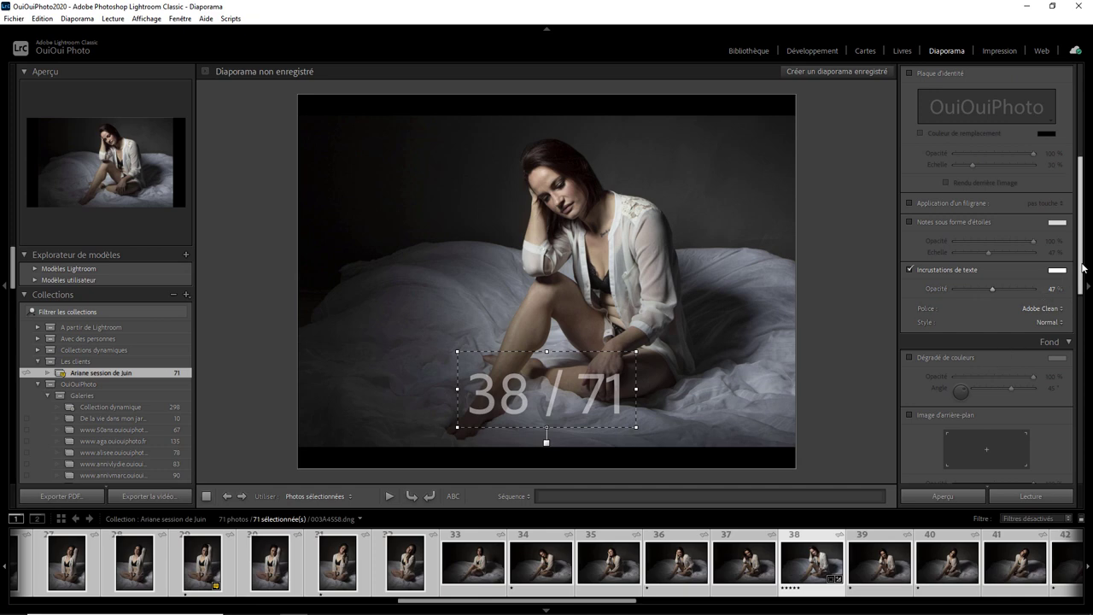
Return the overlay text to Normal style and leave the watermark off.
drag(1081, 267, 1071, 347)
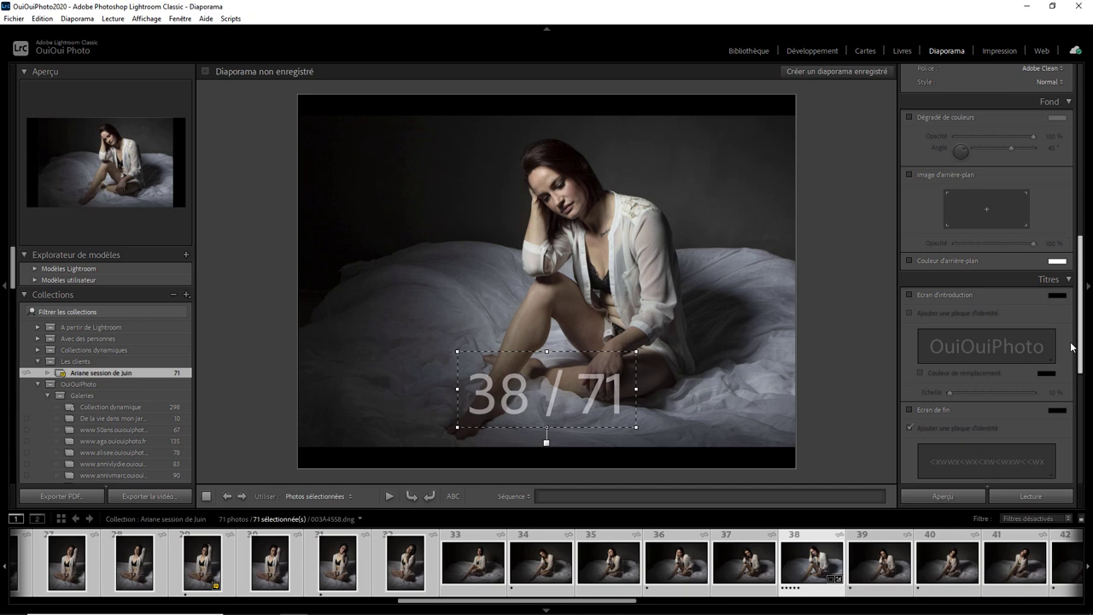
drag(1072, 347, 1075, 303)
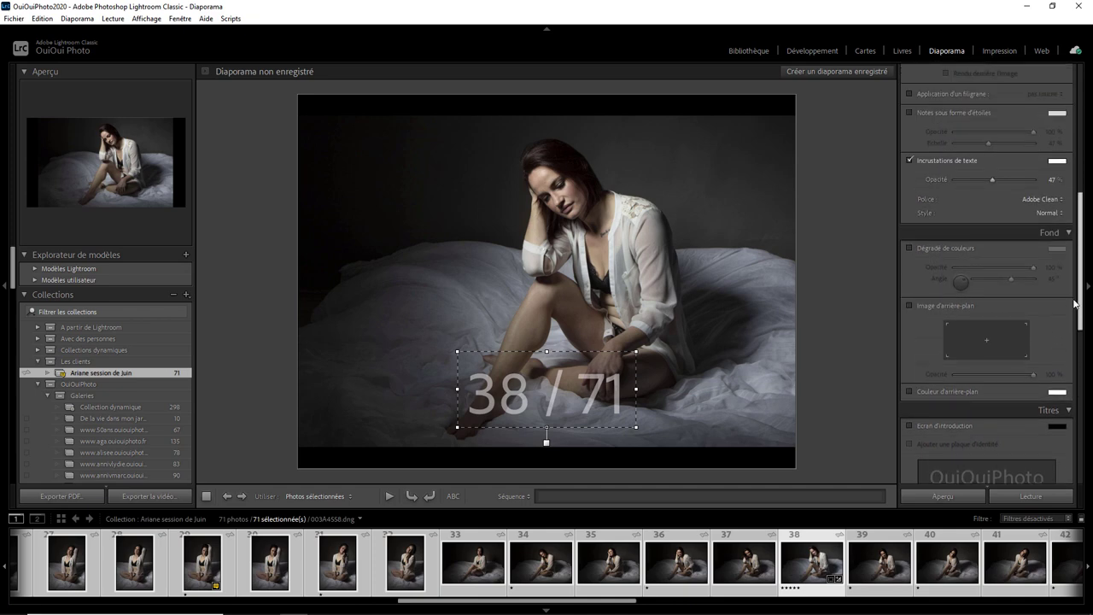
drag(1075, 303, 1072, 271)
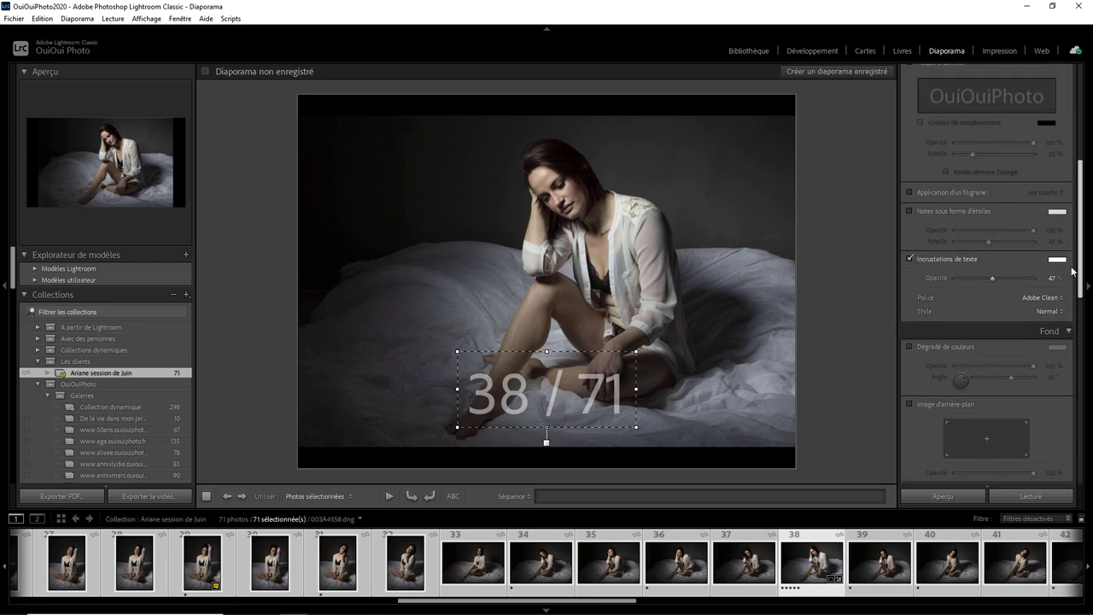
click(909, 193)
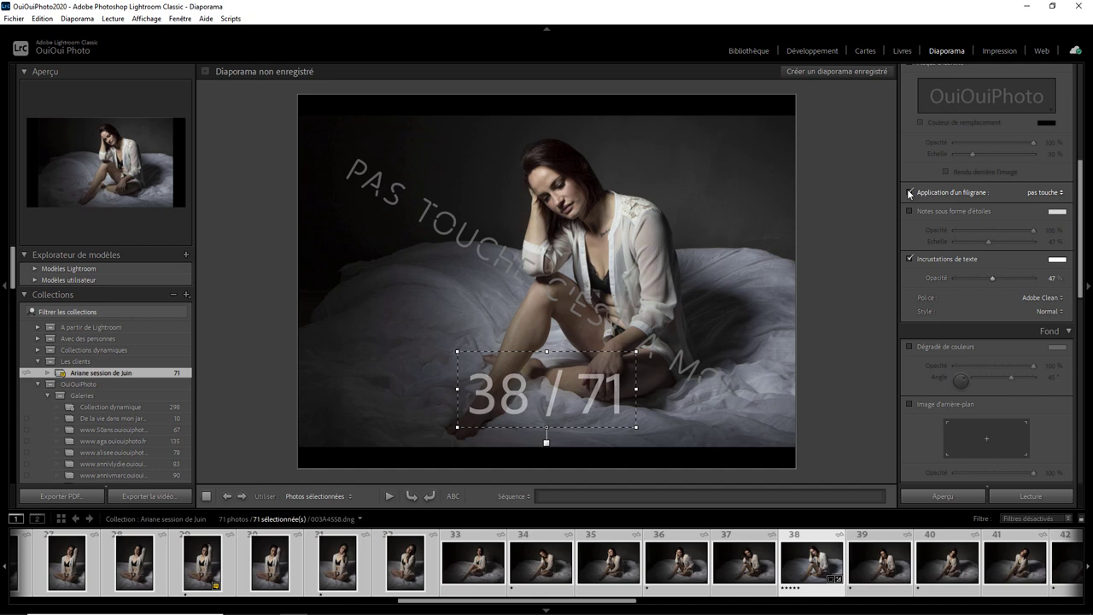
click(909, 193)
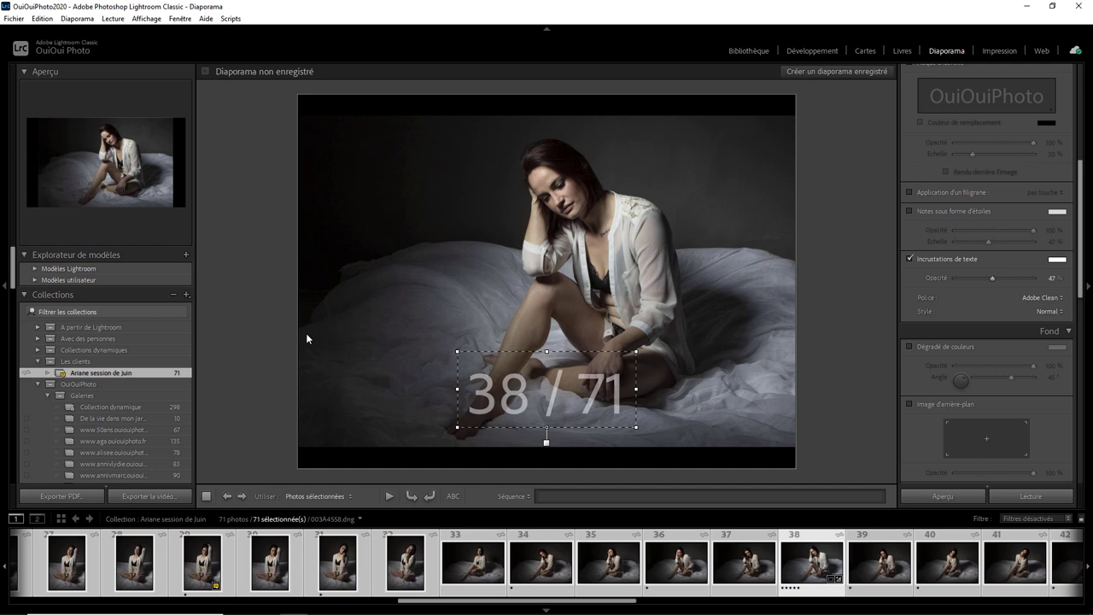
key(alt)
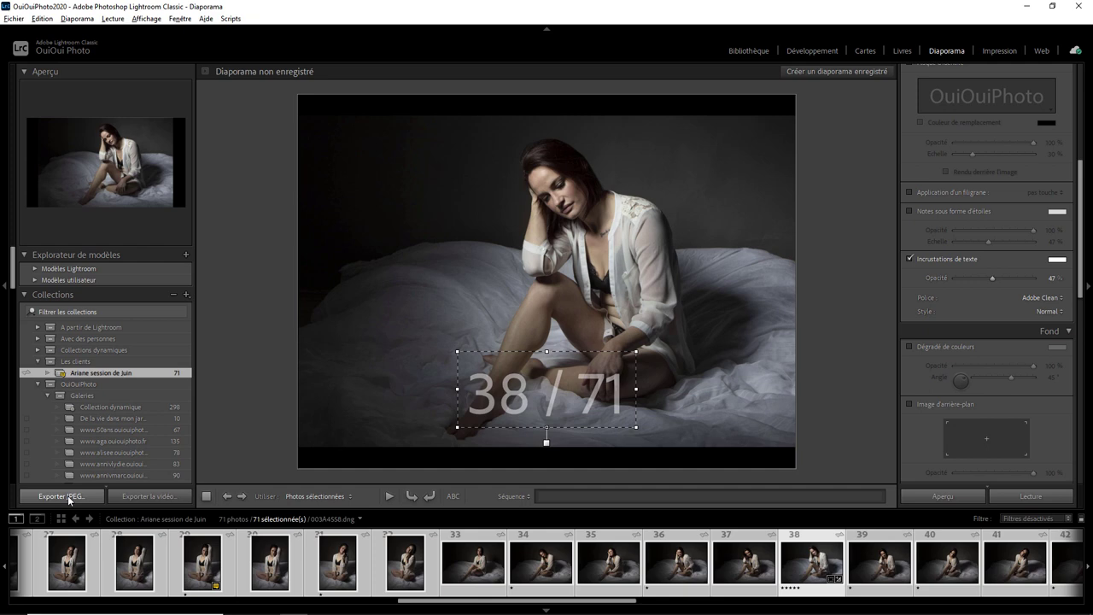
Export the slideshow as 1000×1000 JPEGs named Ariane.Jpeg into the Ariane folder.
alt+click(70, 498)
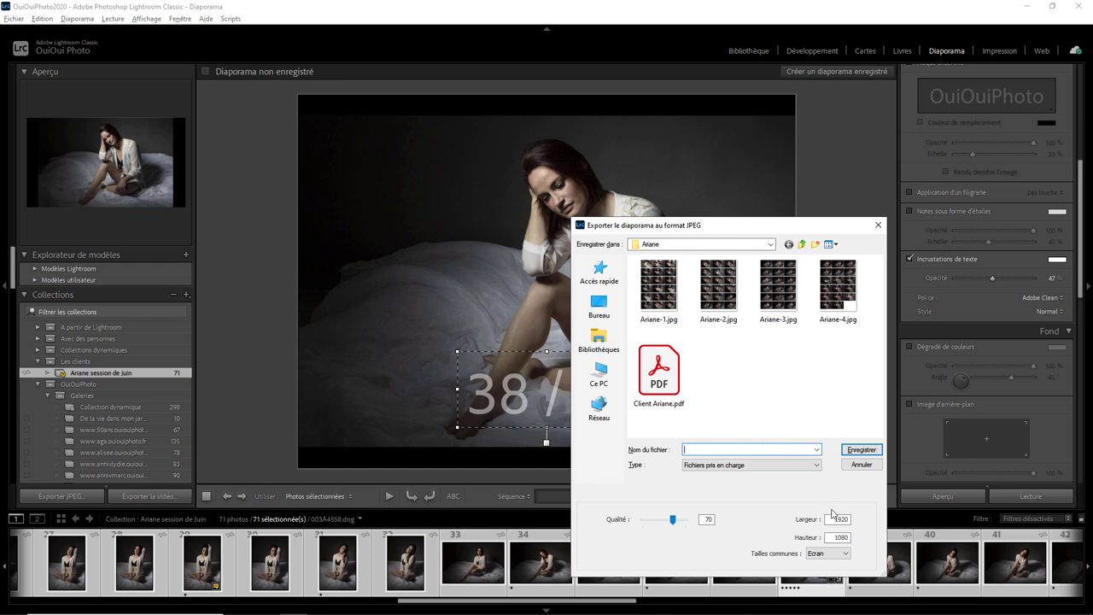
click(845, 554)
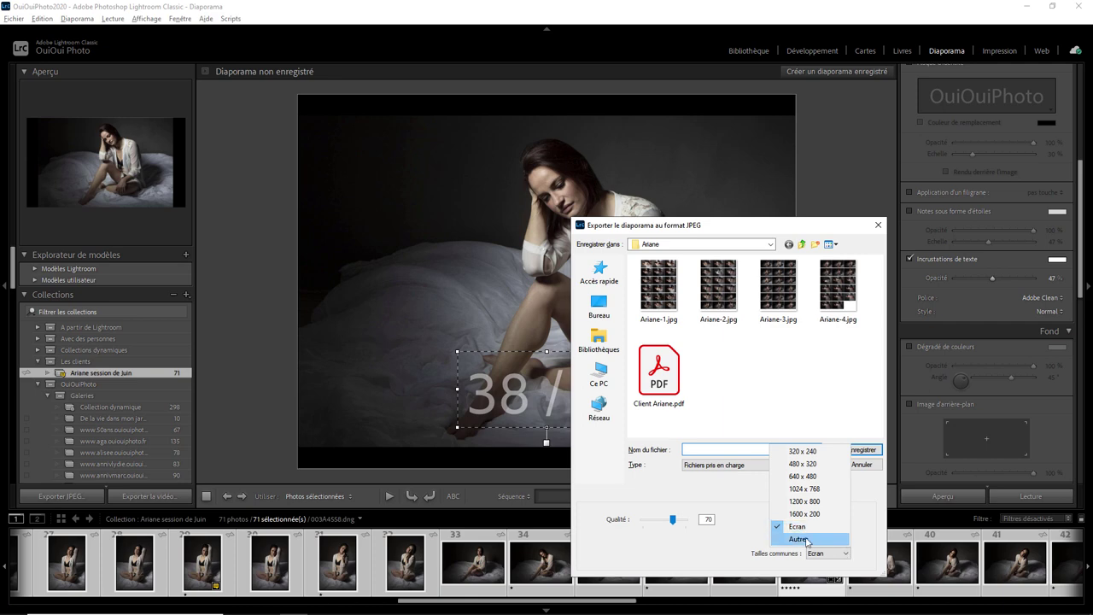
click(806, 539)
click(838, 521)
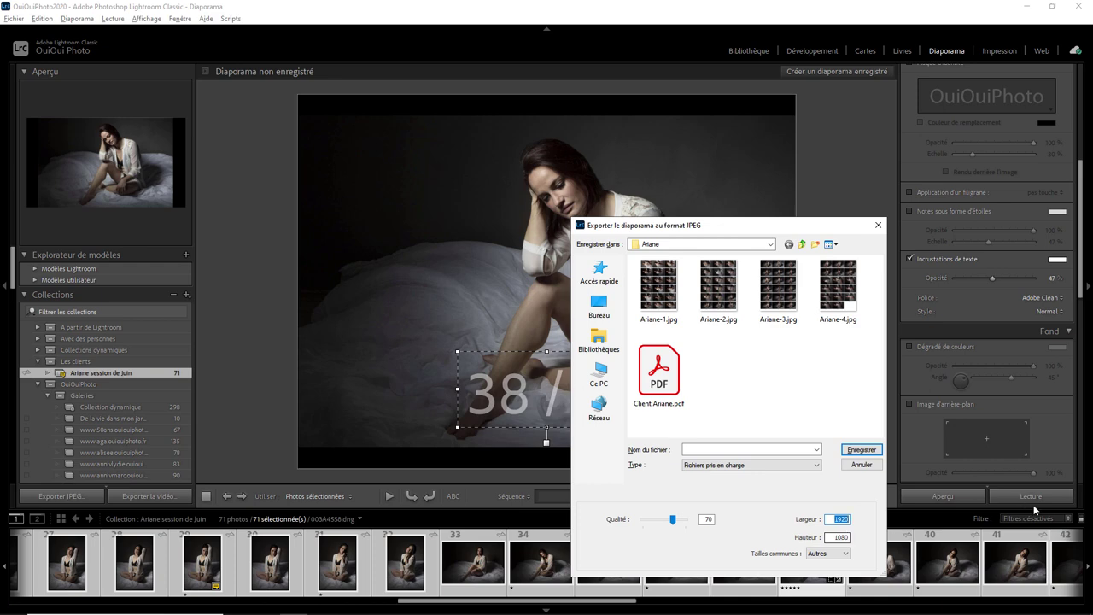
text(1000)
key(Tab)
text(100)
click(720, 442)
text(Aria)
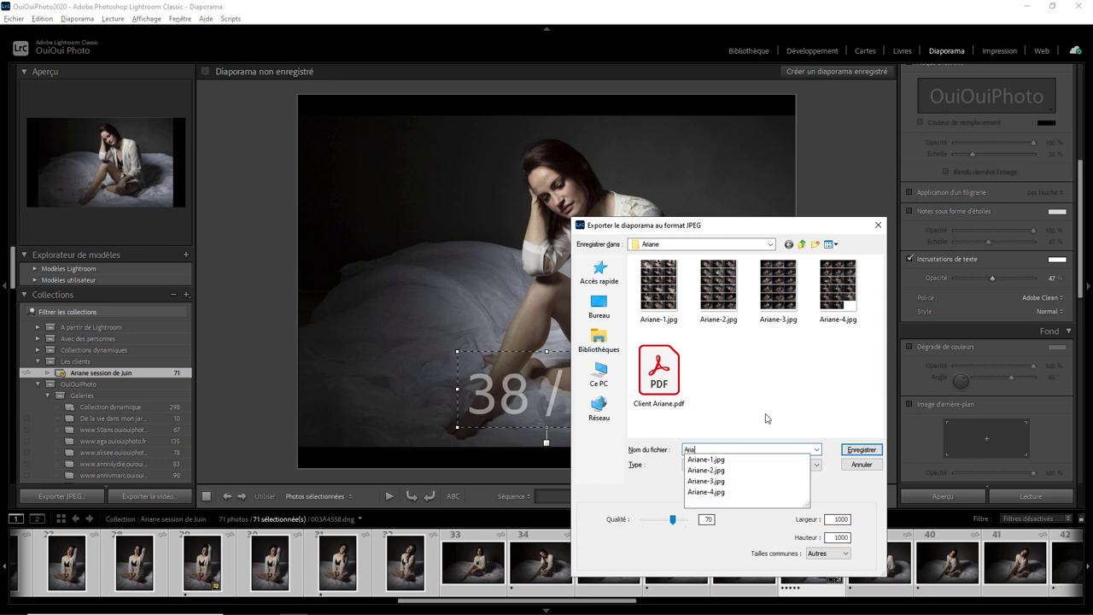
text(ne)
text(.Jpeg)
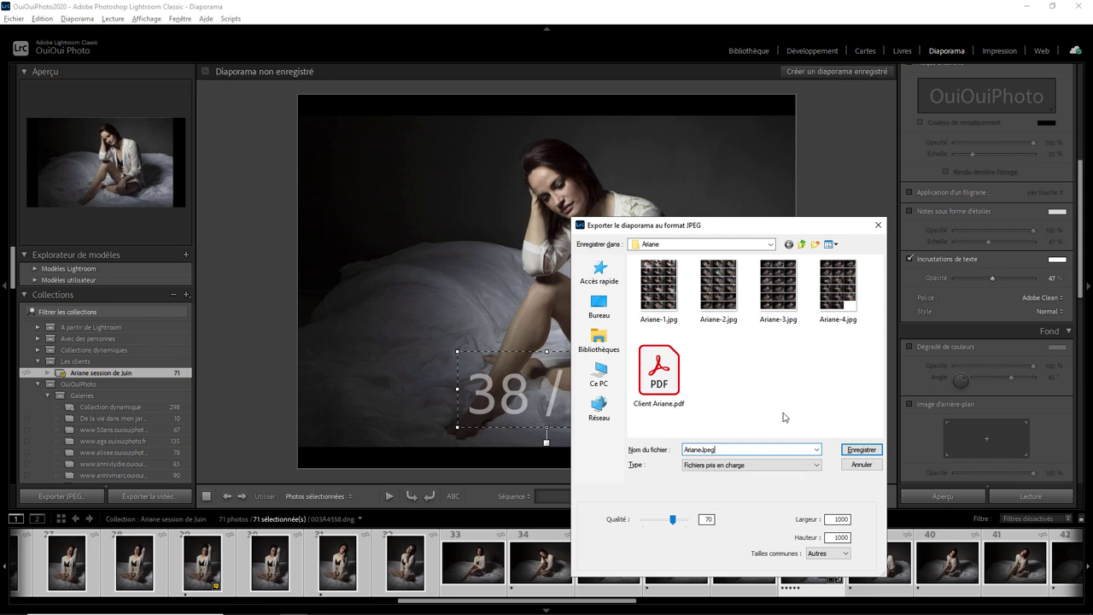
click(864, 451)
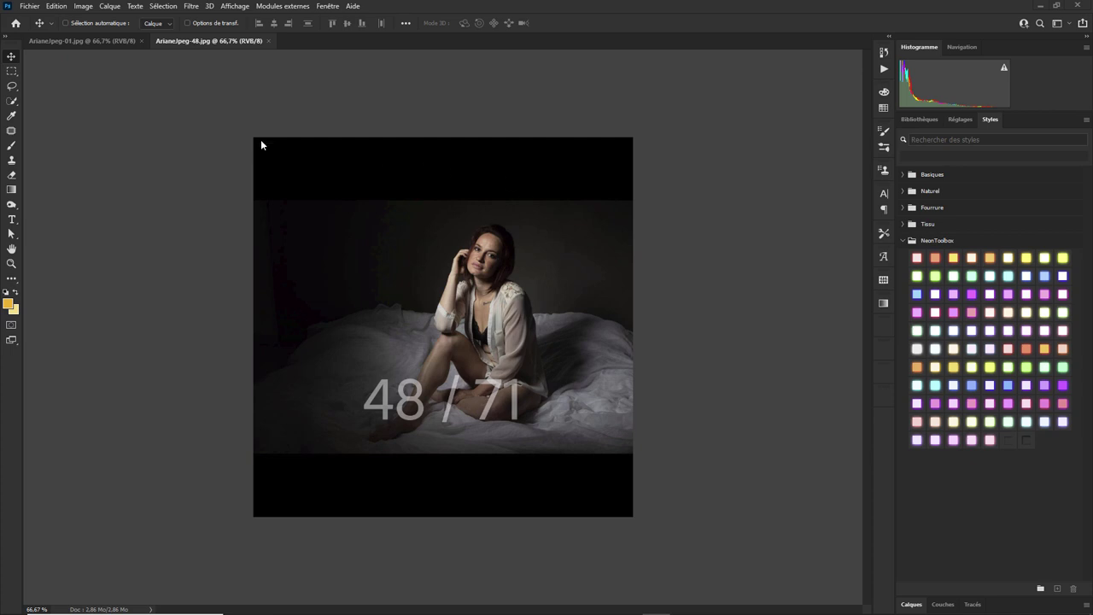
Compare the exported ArianeJpeg-01 and ArianeJpeg-48 images in Photoshop.
click(81, 43)
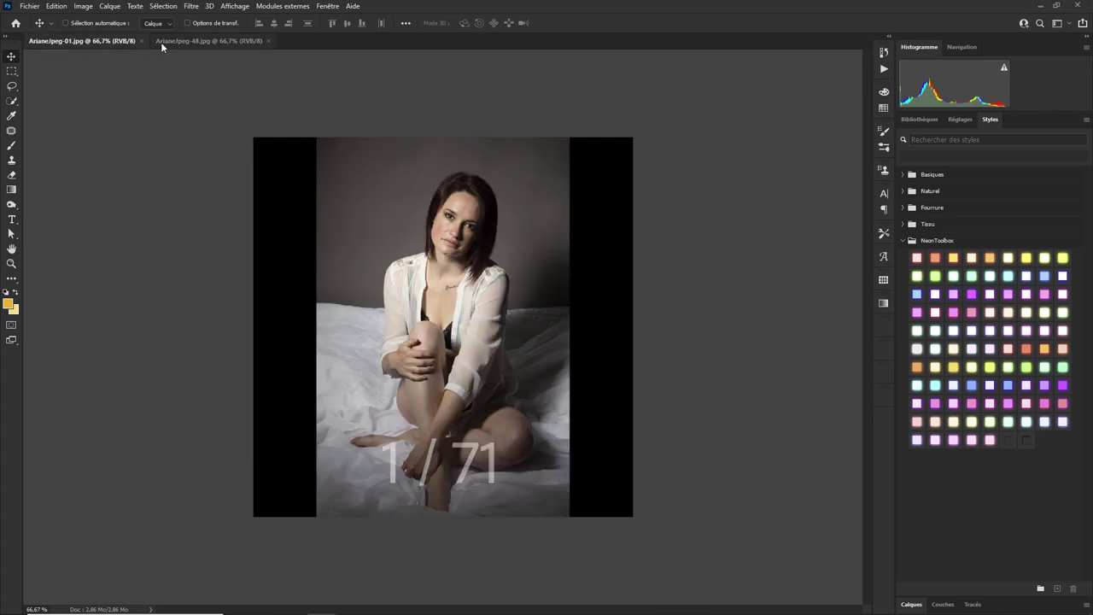
click(188, 43)
click(104, 43)
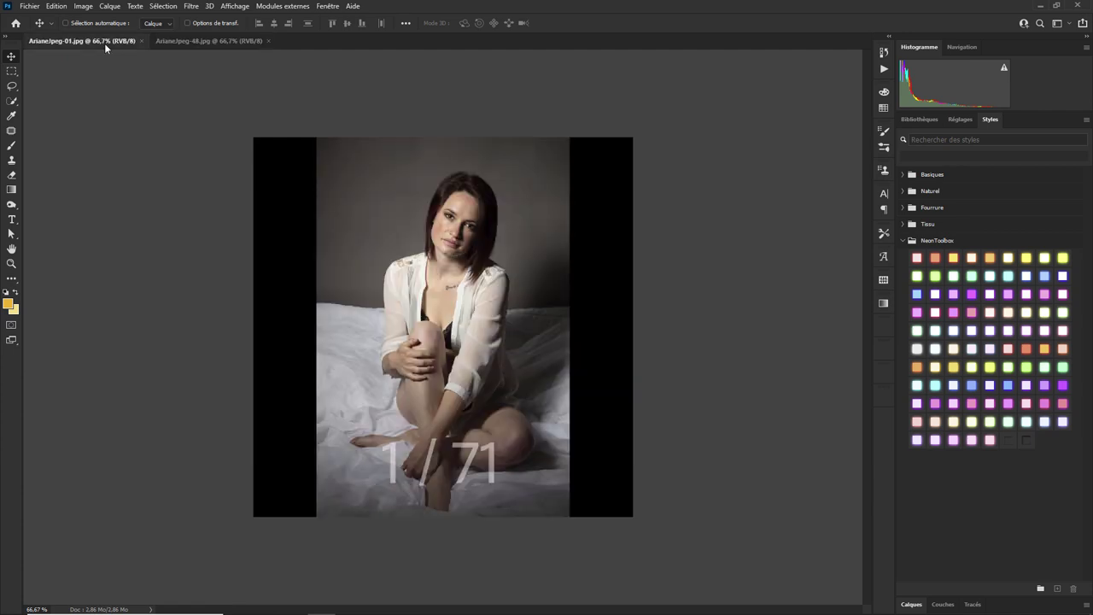
click(167, 41)
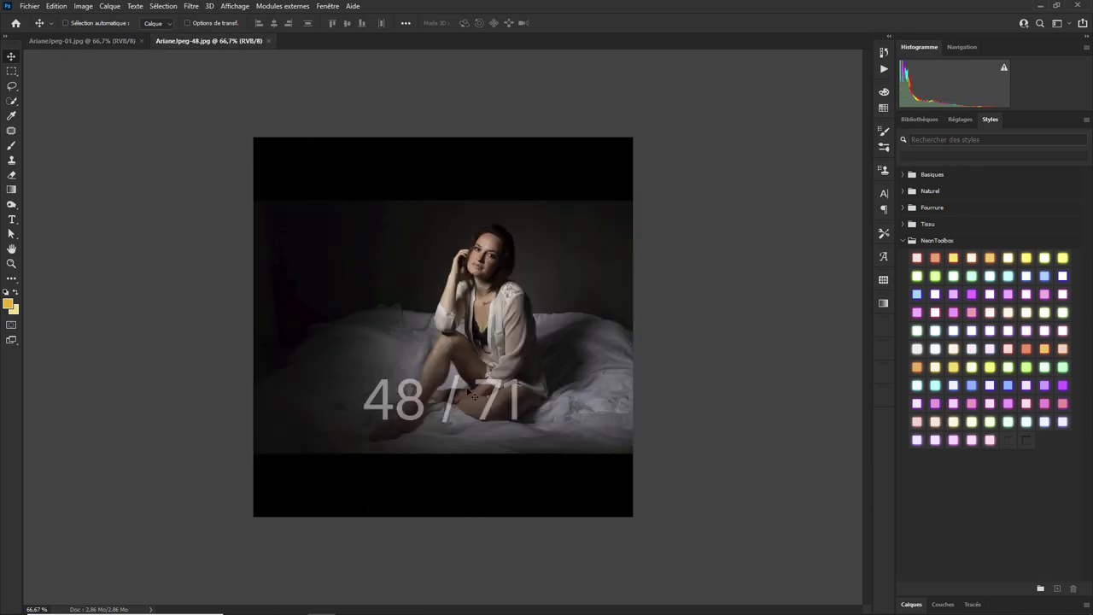
click(115, 42)
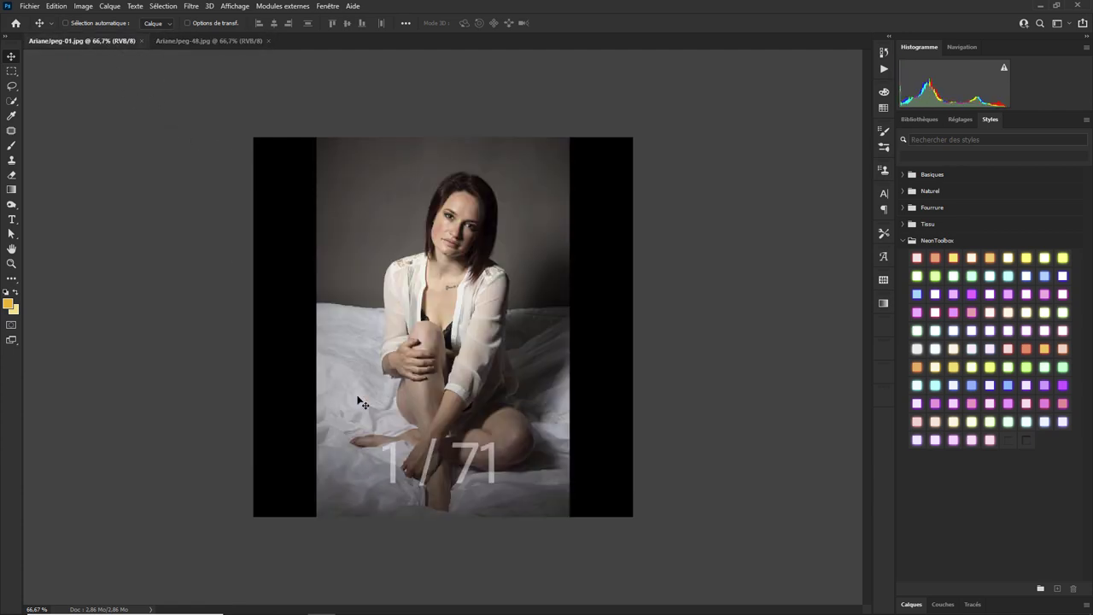
click(224, 44)
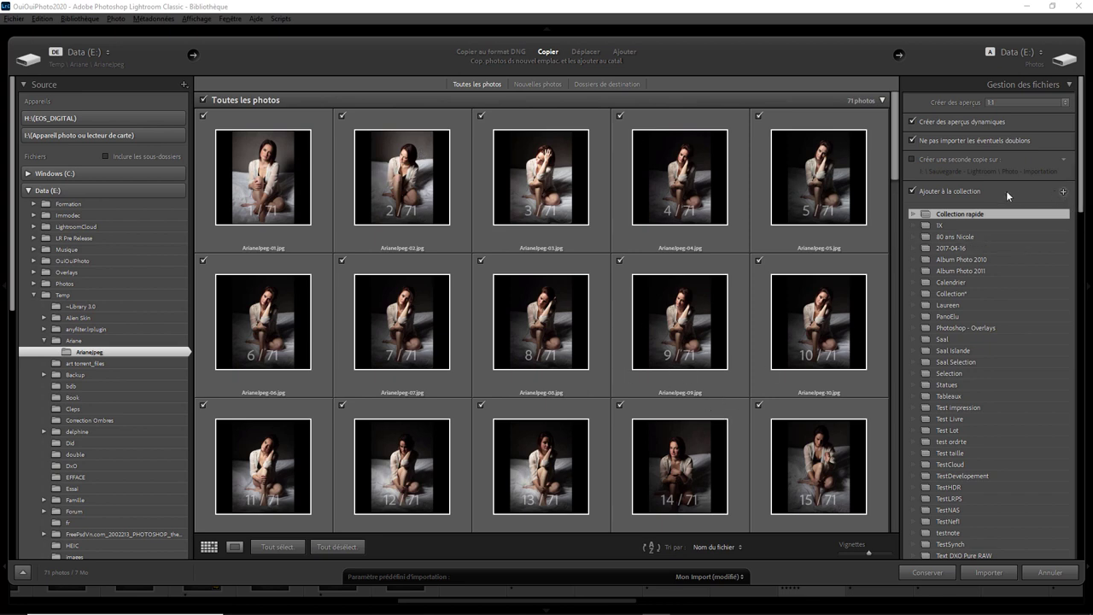
Create synced collection ArianeAvecNuméros under Les clients and import the 71 JPEGs into it.
click(1063, 193)
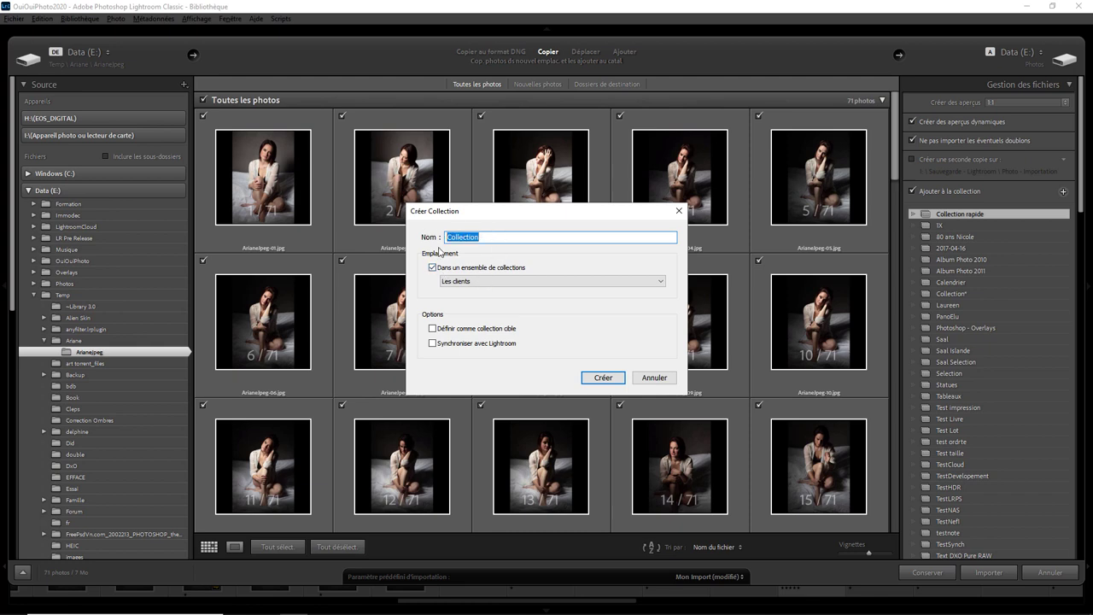
text(ARiane)
text(AvecN)
text(uméros)
click(451, 236)
text(r)
key(Delete)
click(461, 343)
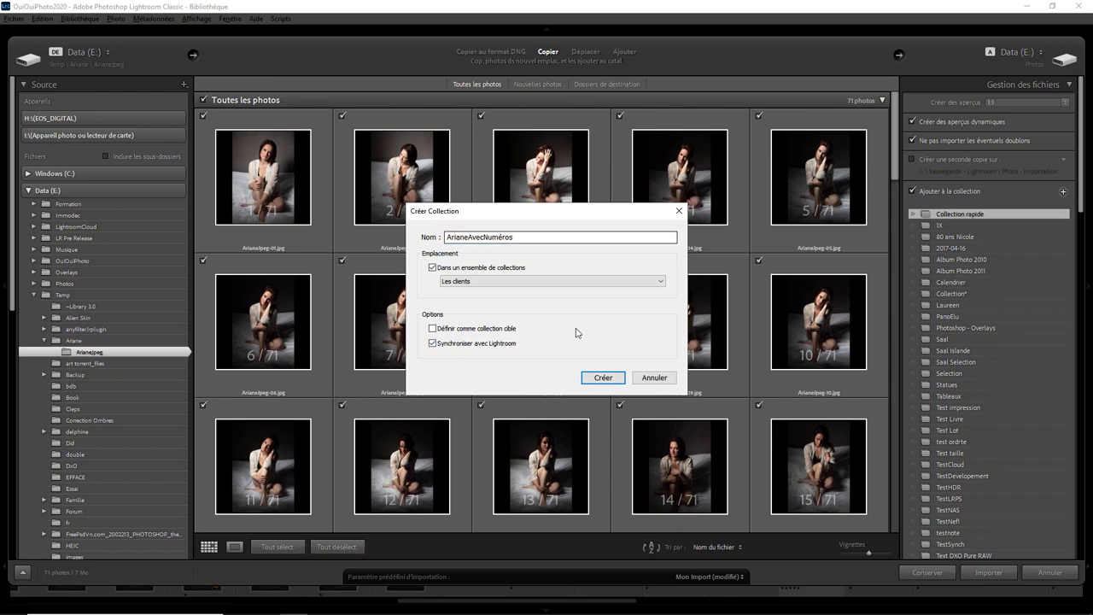
click(603, 378)
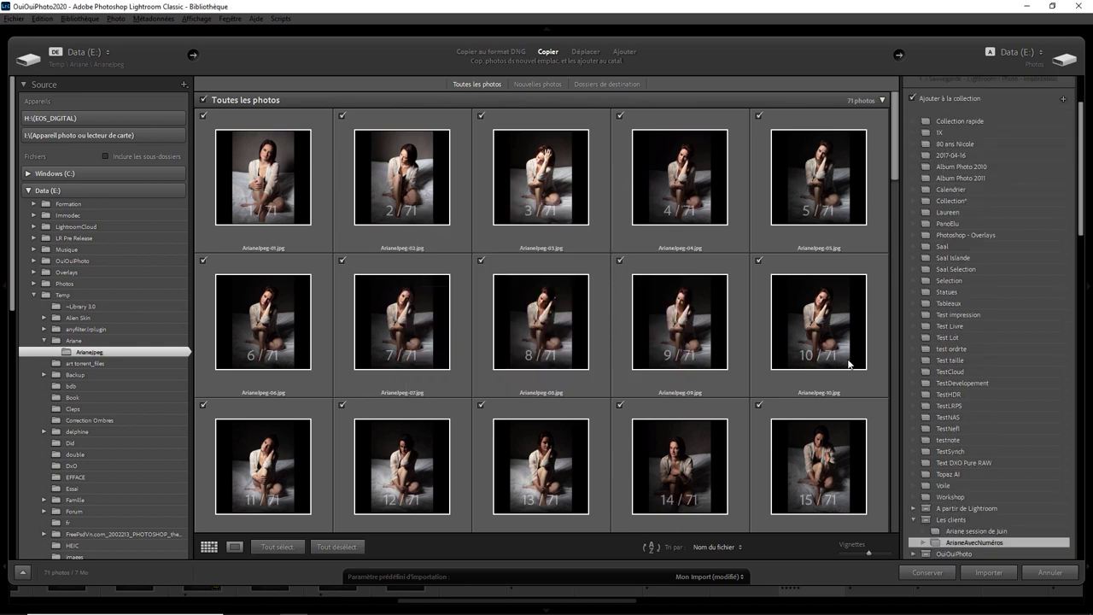
click(989, 572)
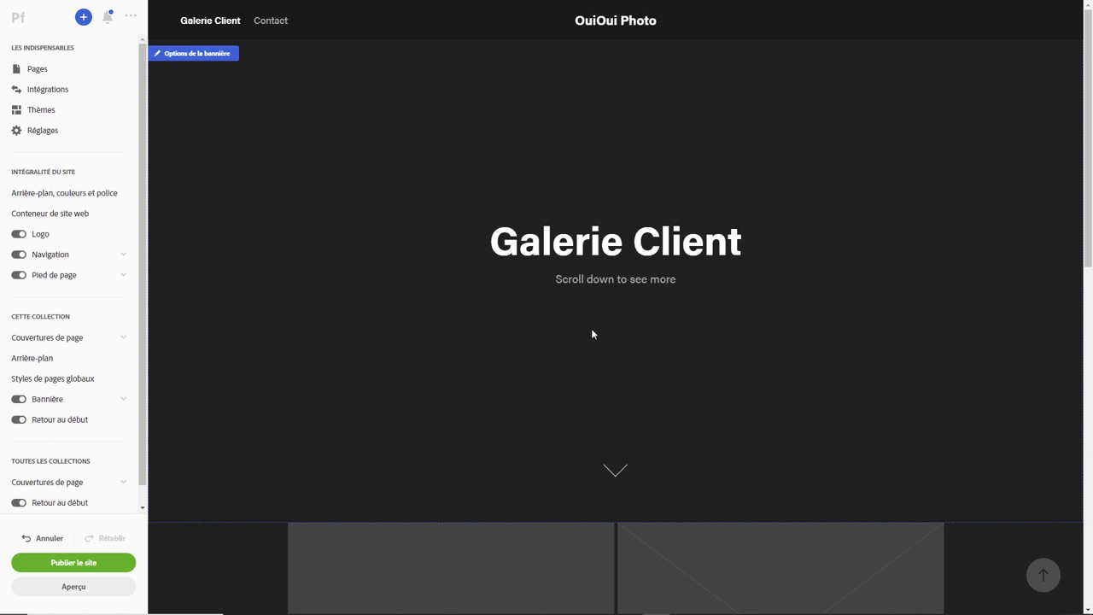
Add a Lightroom Album page built from the ArianeAvecNuméros album.
scroll(596, 336, down, 1)
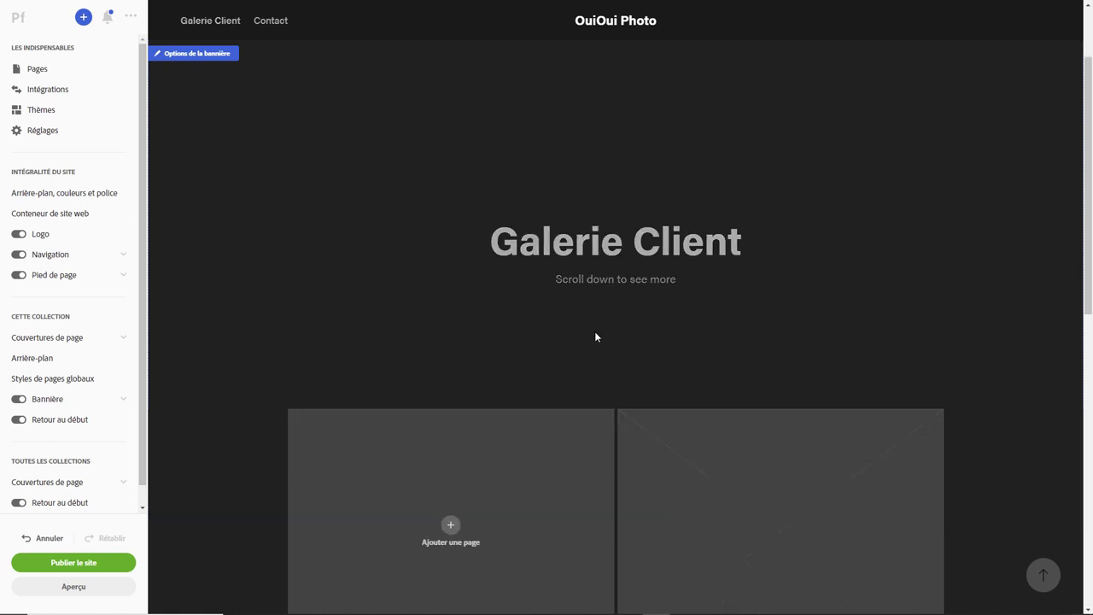
scroll(596, 336, down, 1)
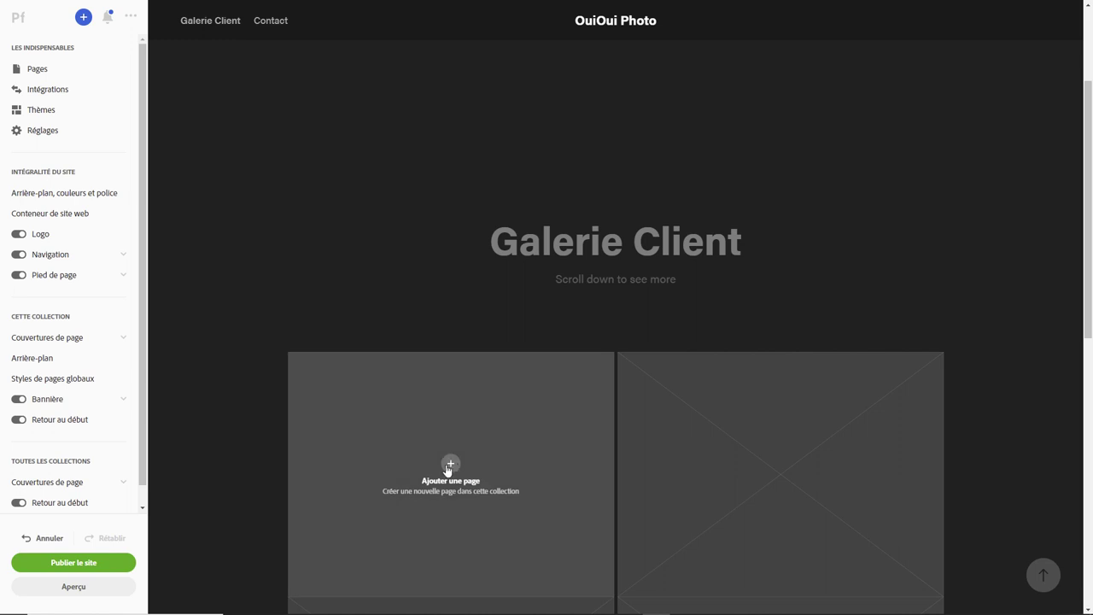
click(449, 466)
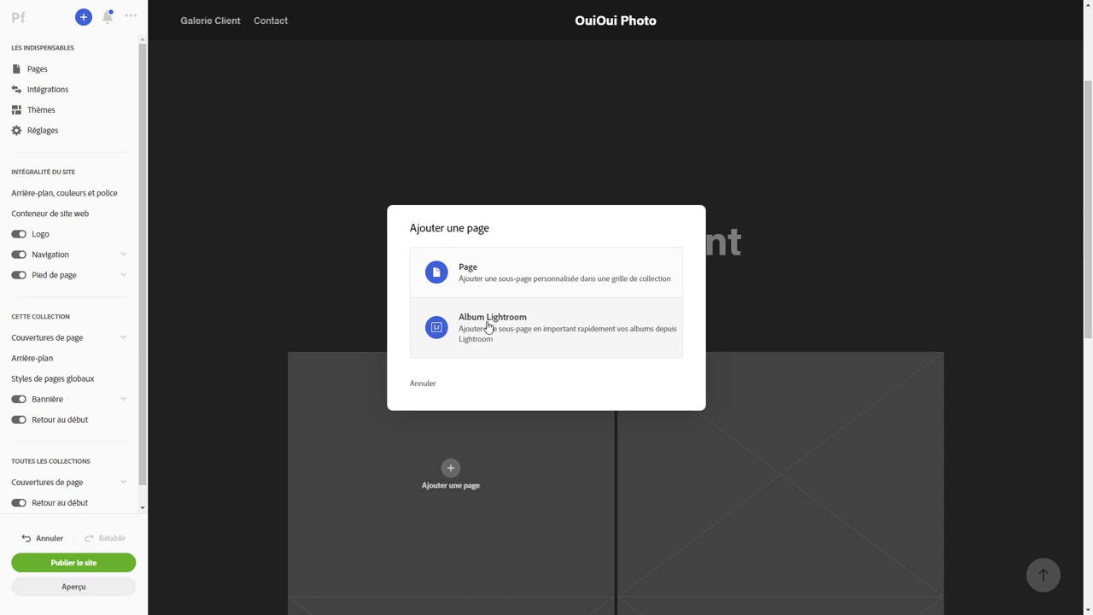
click(488, 326)
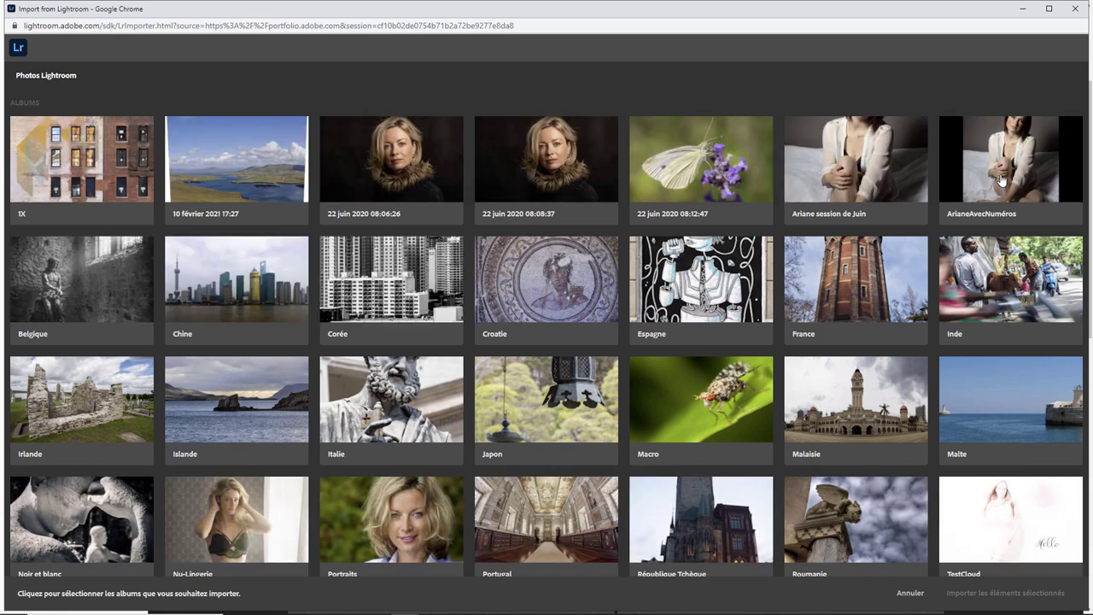
click(1001, 179)
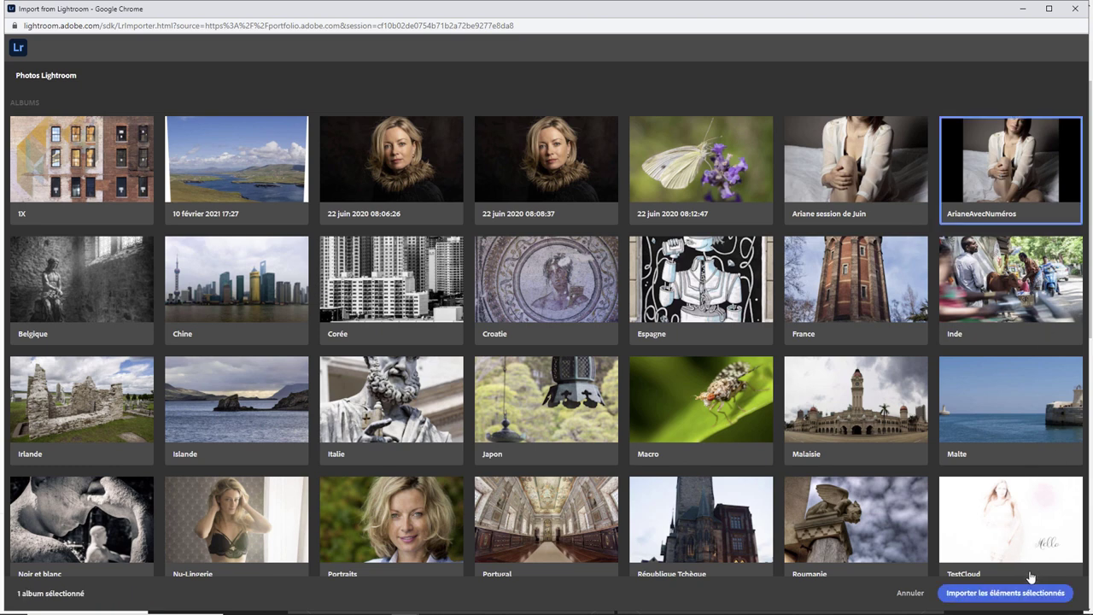
click(1013, 597)
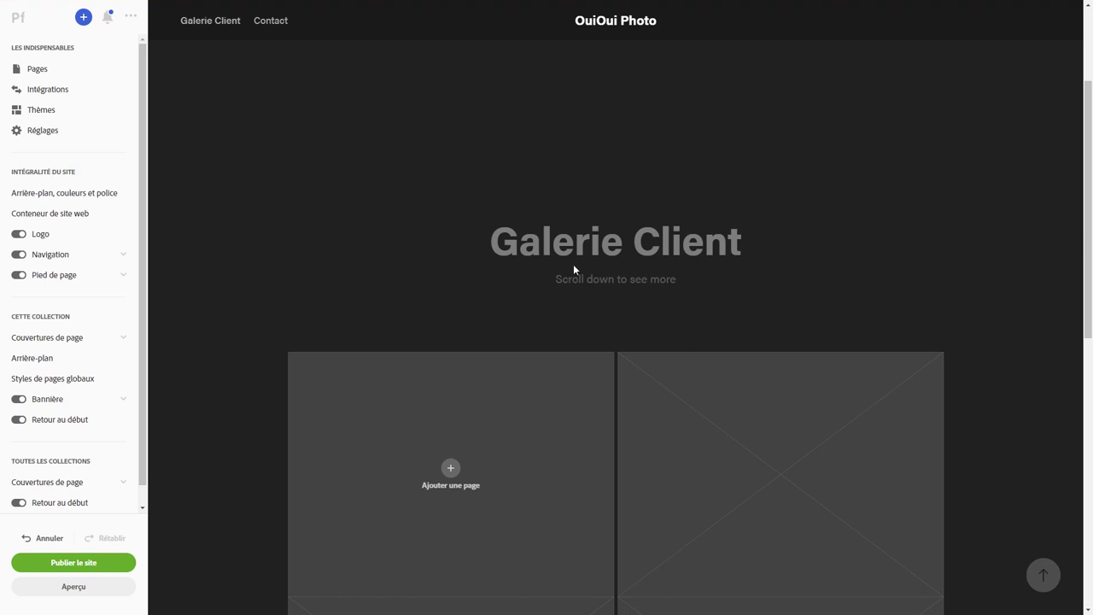
Scroll through the unsorted ArianeAvecNuméros photos and open the Photo Grid options.
scroll(573, 270, down, 2)
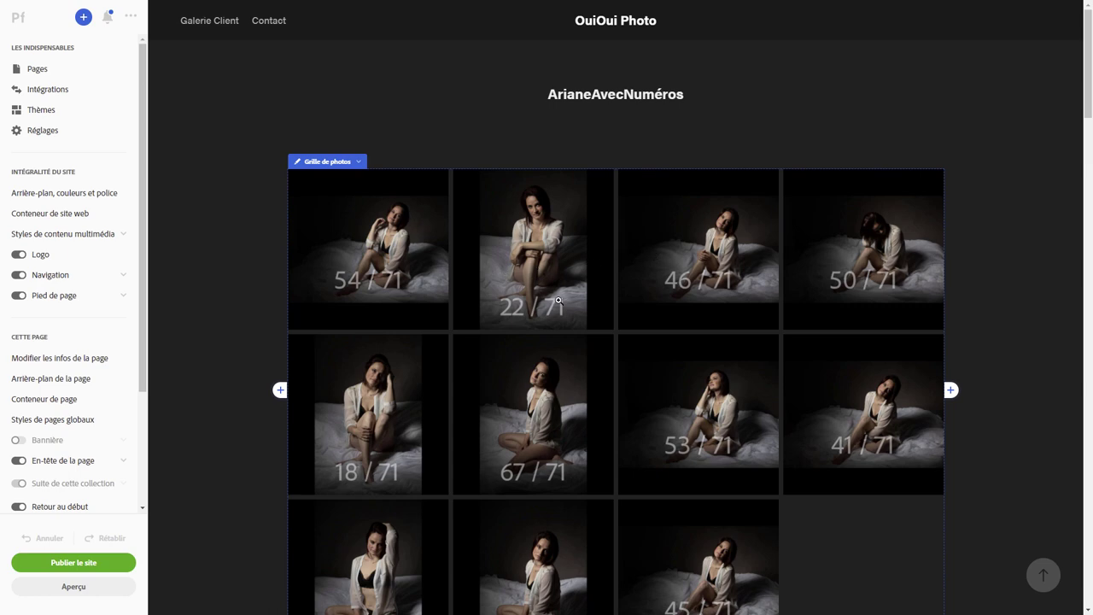
scroll(557, 300, down, 3)
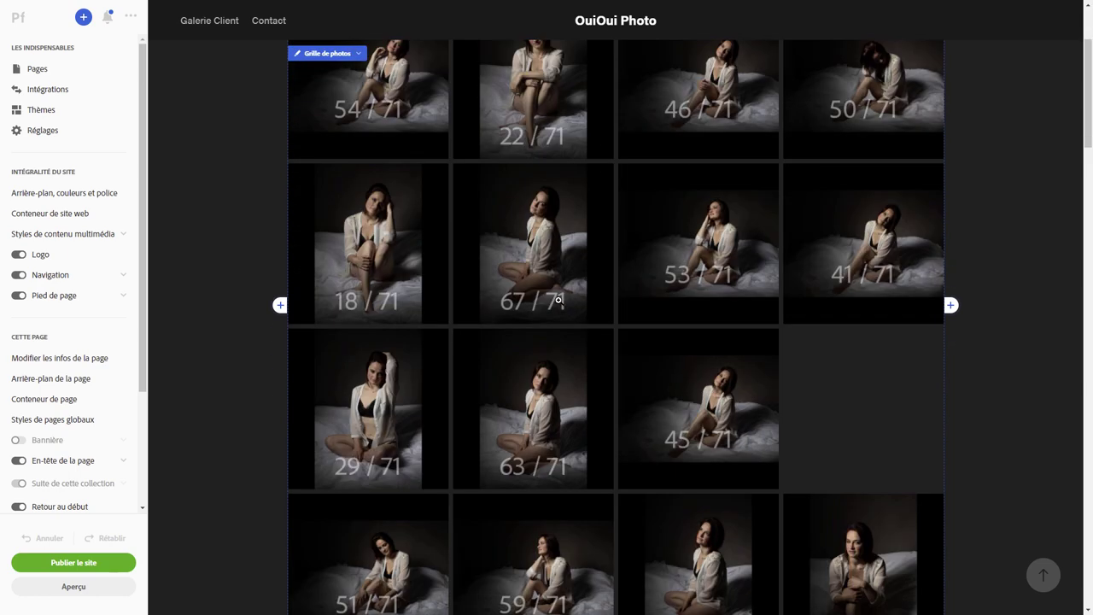
scroll(558, 299, down, 2)
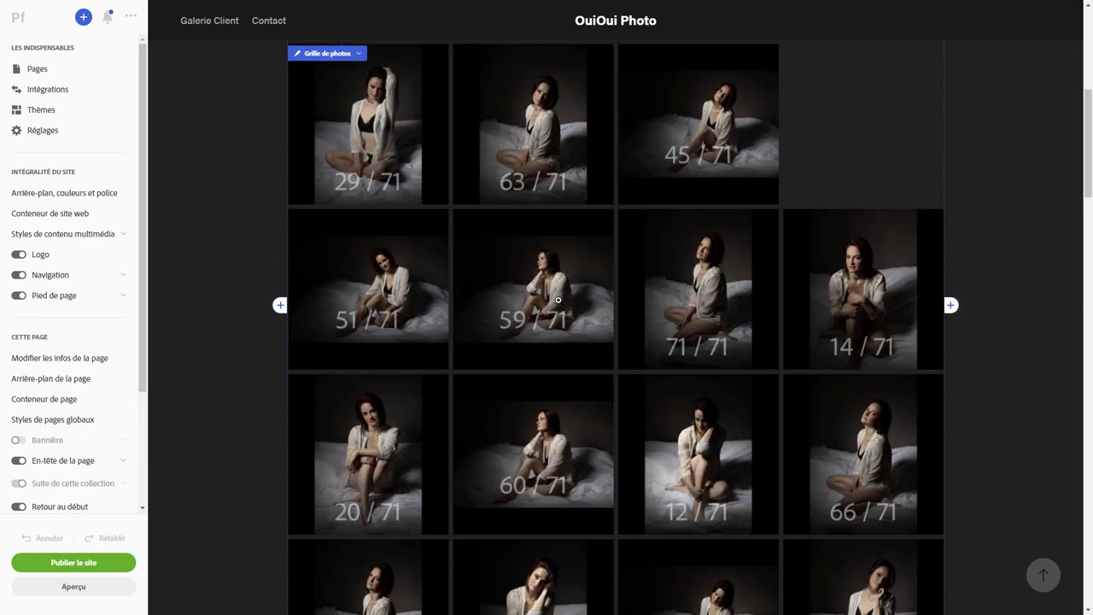
scroll(557, 299, down, 2)
scroll(557, 299, up, 2)
scroll(558, 299, up, 4)
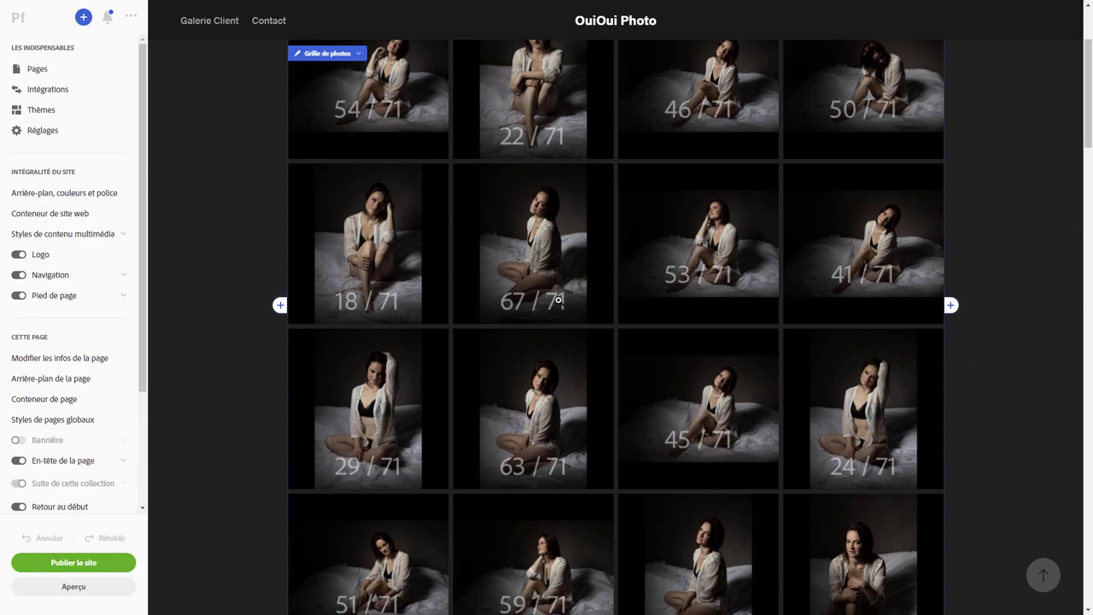
scroll(558, 300, up, 2)
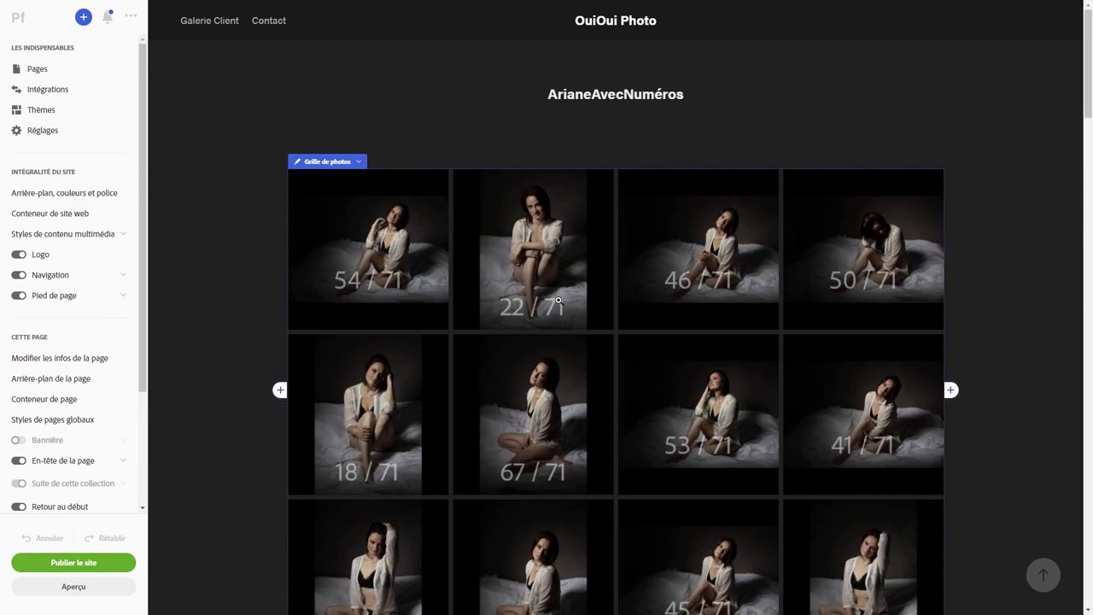
click(359, 162)
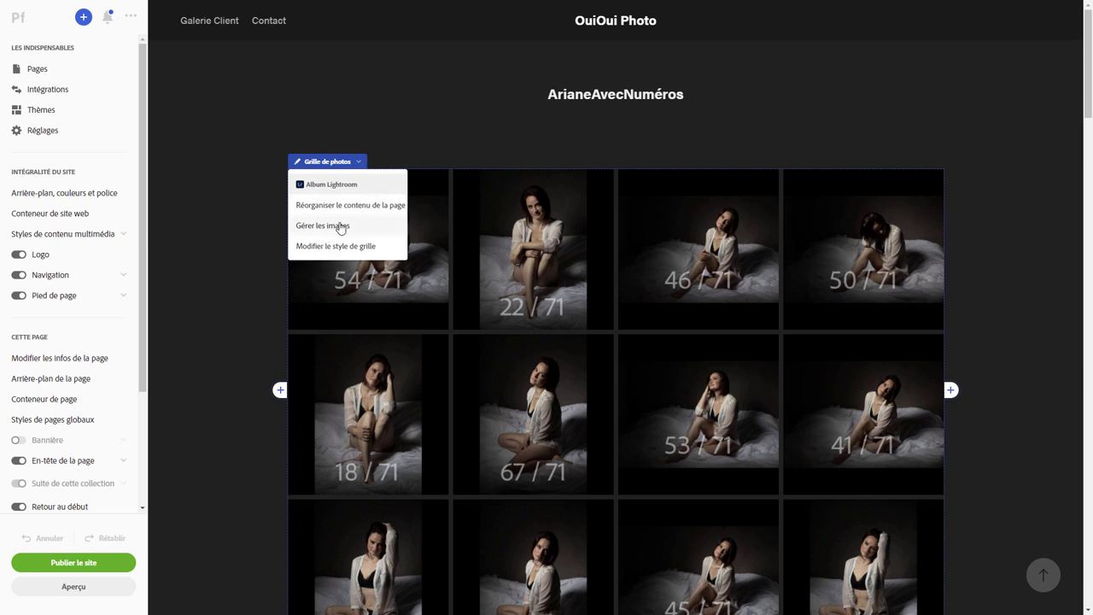
Change the ArianeAvecNuméros image order from Personnalisé to A-Z so photos run 1/71, 2/71, 3/71.
click(340, 227)
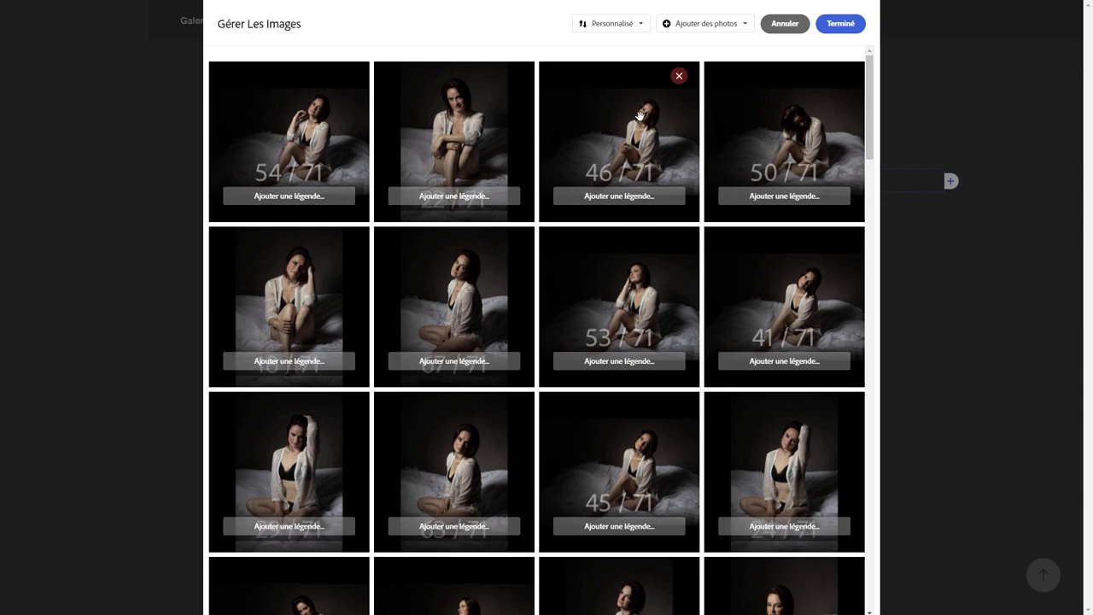
click(625, 26)
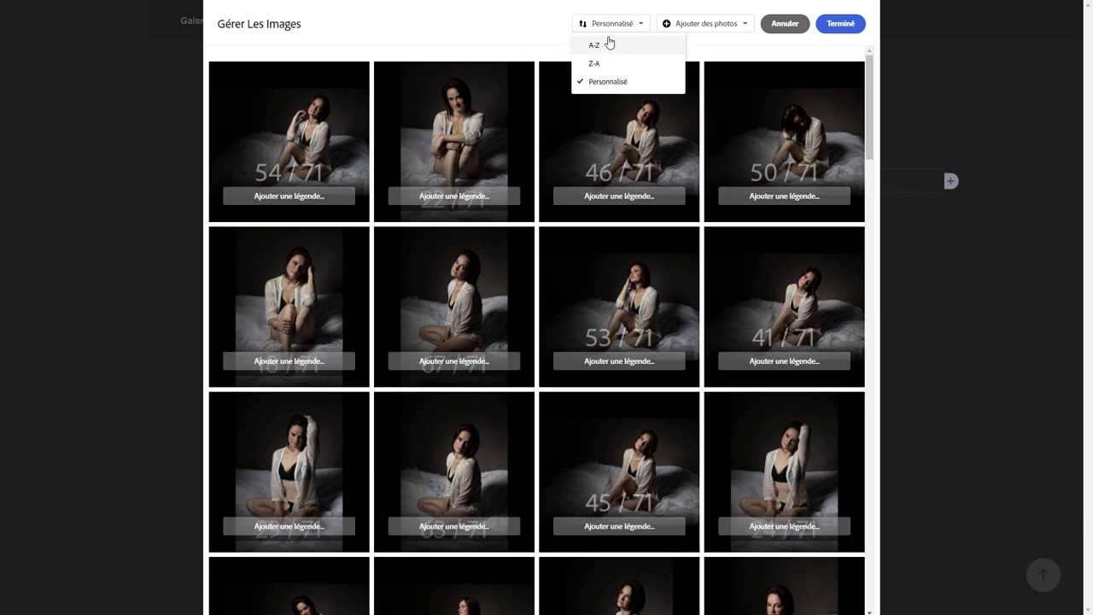
click(605, 47)
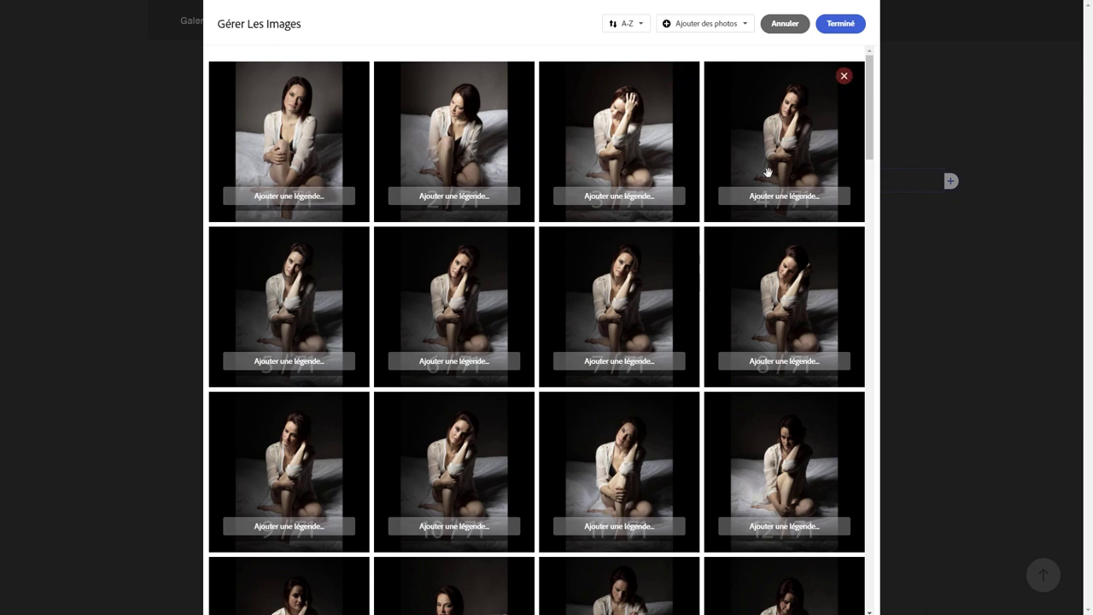
click(839, 26)
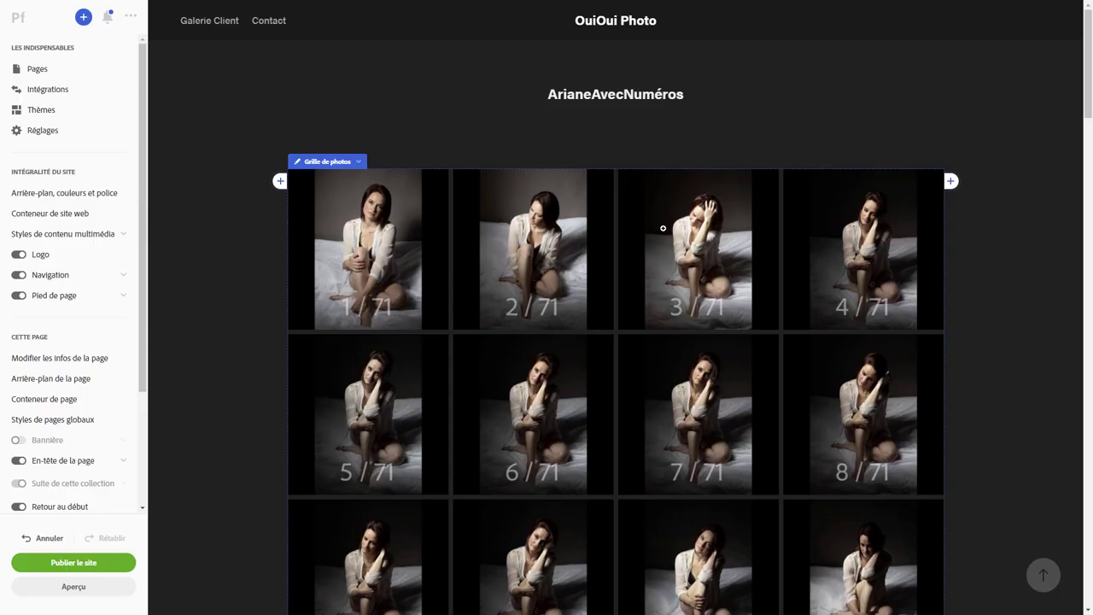
mouse_move(615, 103)
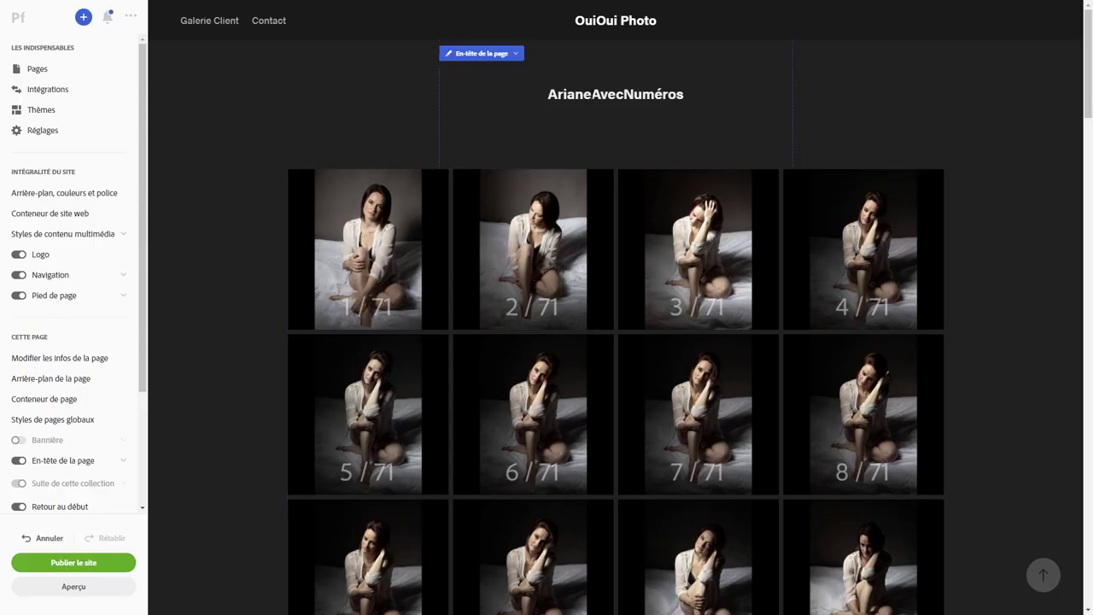
Shorten the page title from 'ArianeAvecNuméros' to 'Ariane' in the page info panel.
click(459, 57)
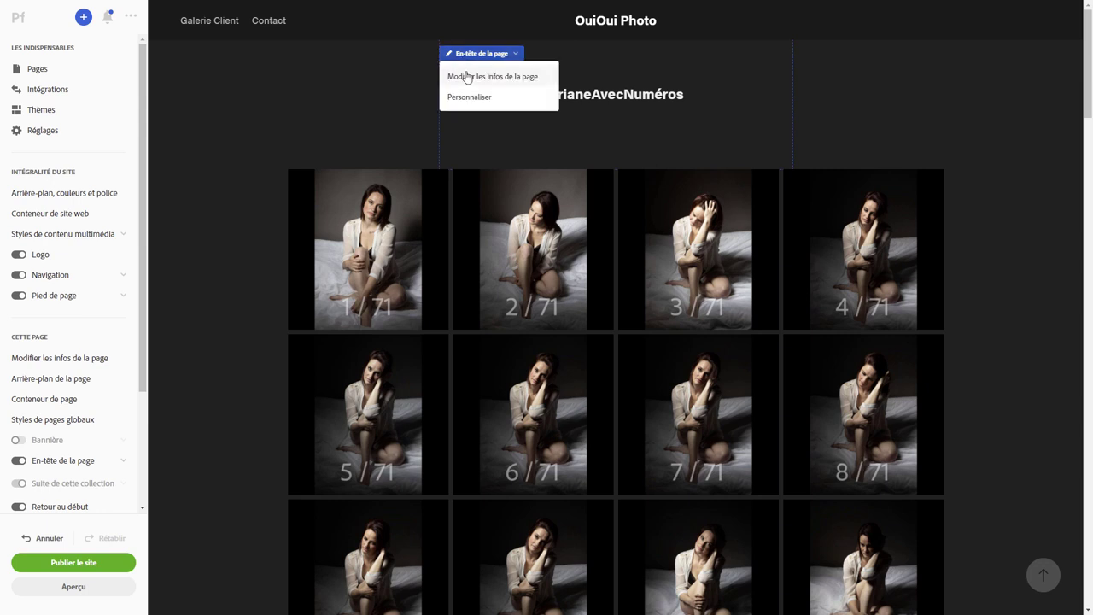
click(467, 79)
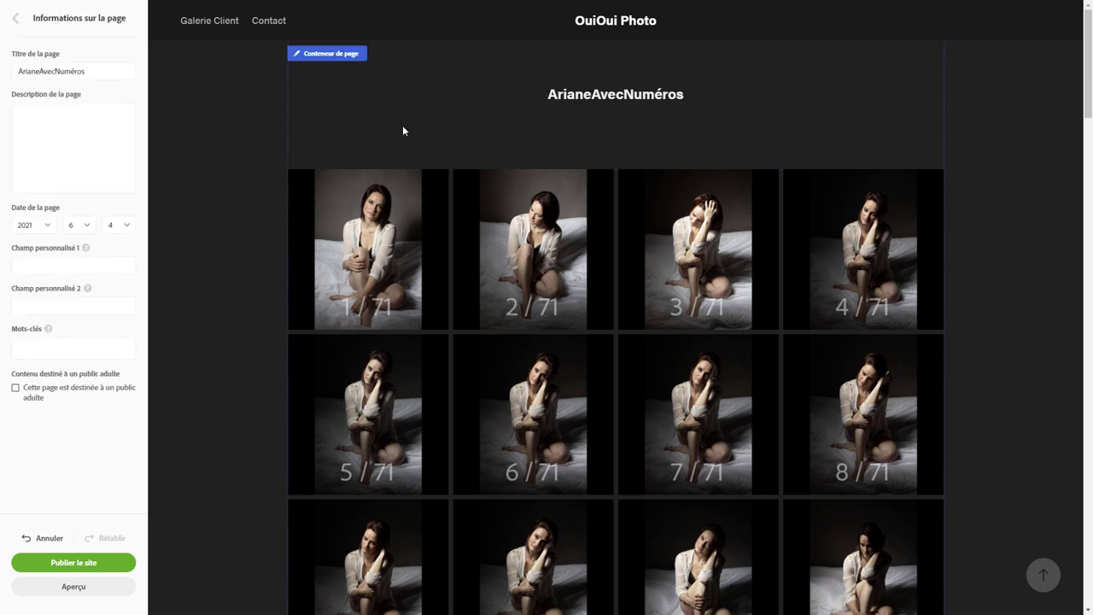
drag(41, 70, 94, 69)
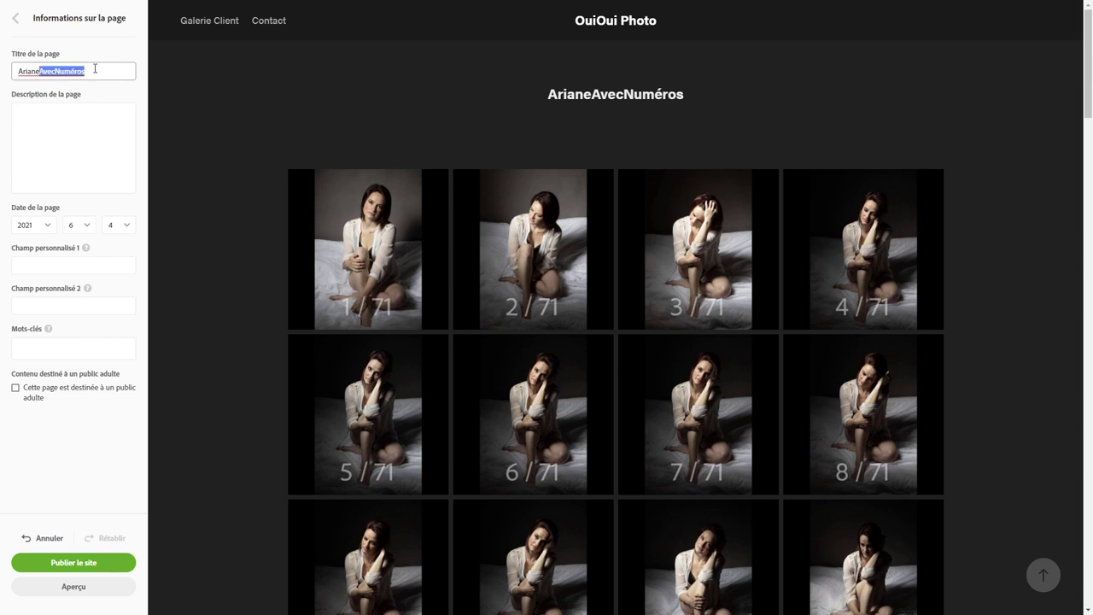
key(BackSpace)
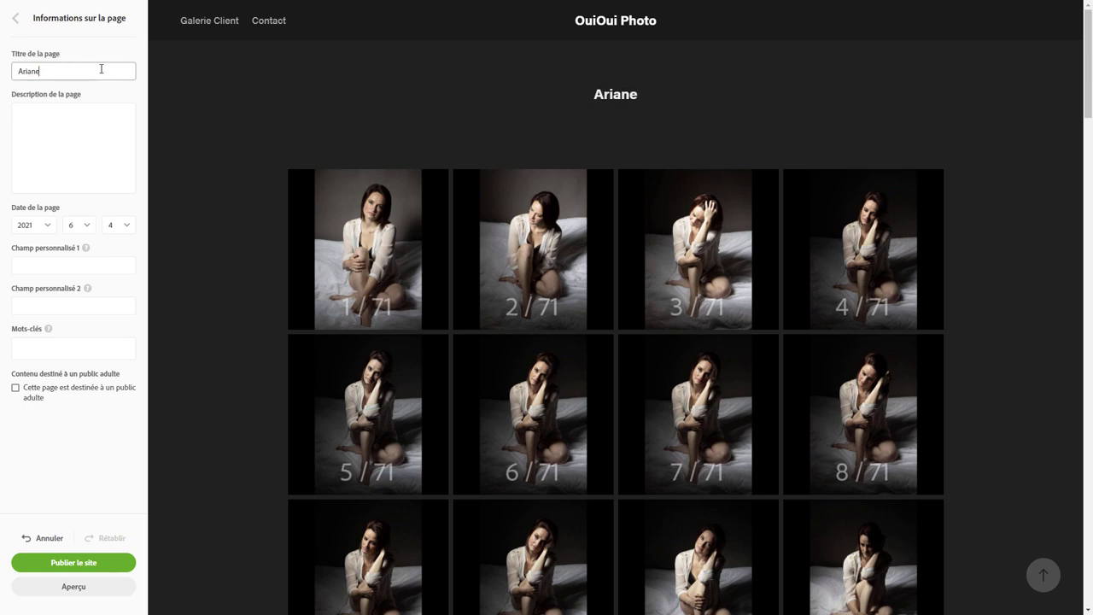
Write a French page description asking clients to e-mail the numbers of photos to order.
click(56, 126)
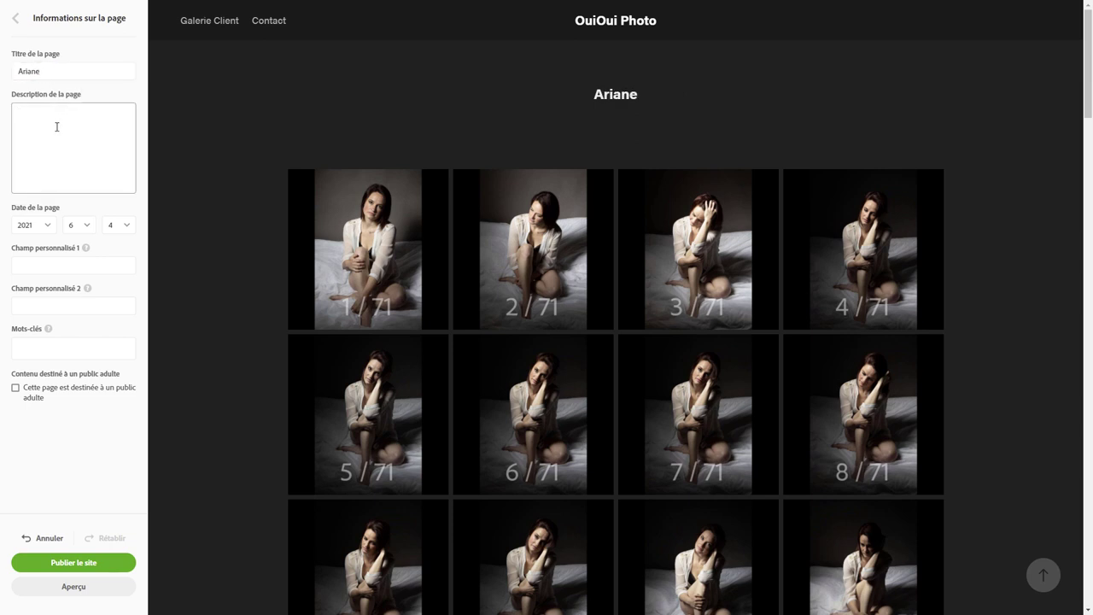
text(Bonjour)
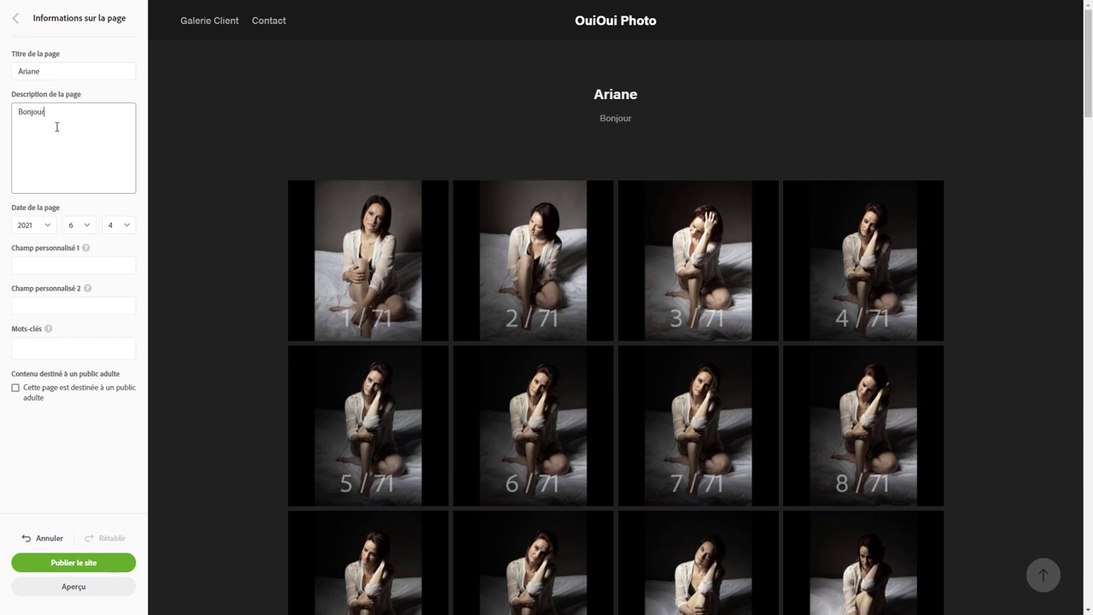
text(. Si vous s)
text(ouhaite)
text(z comma)
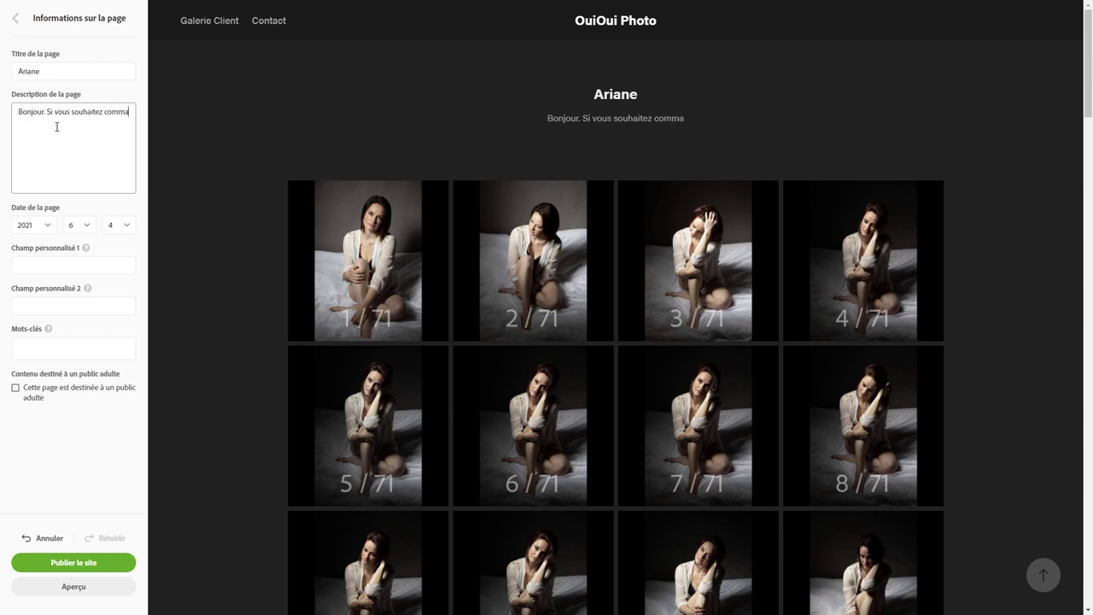
text(nder une d)
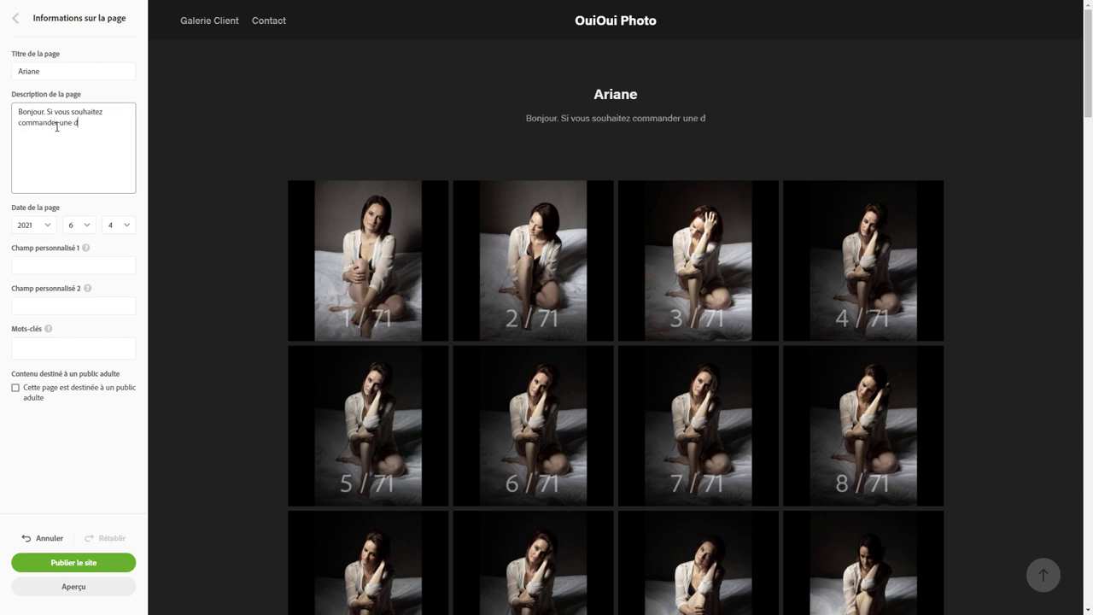
text(es phot)
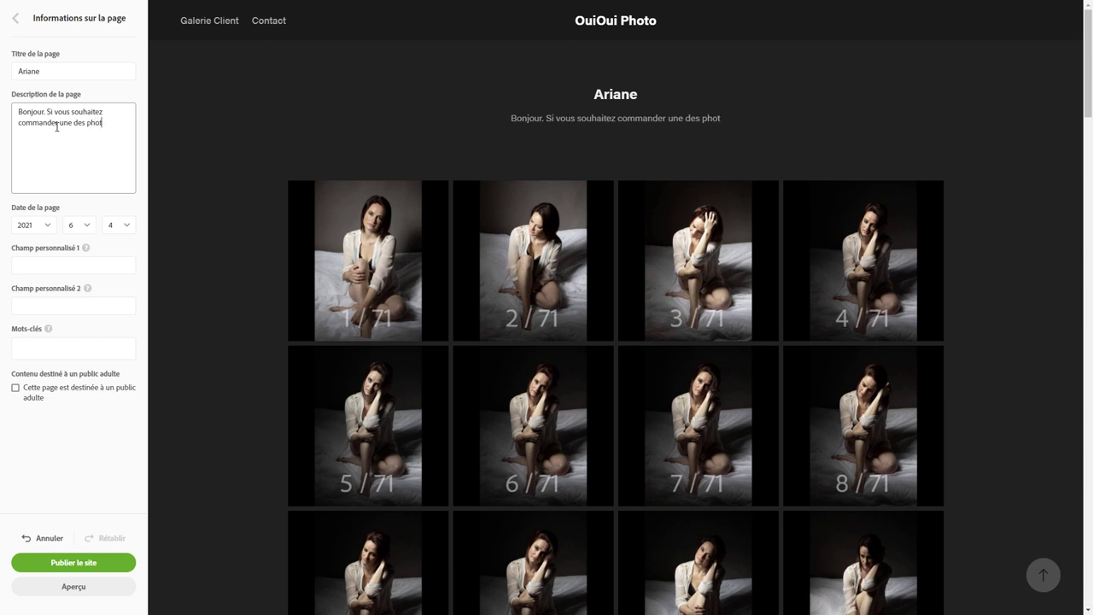
text(os merci de)
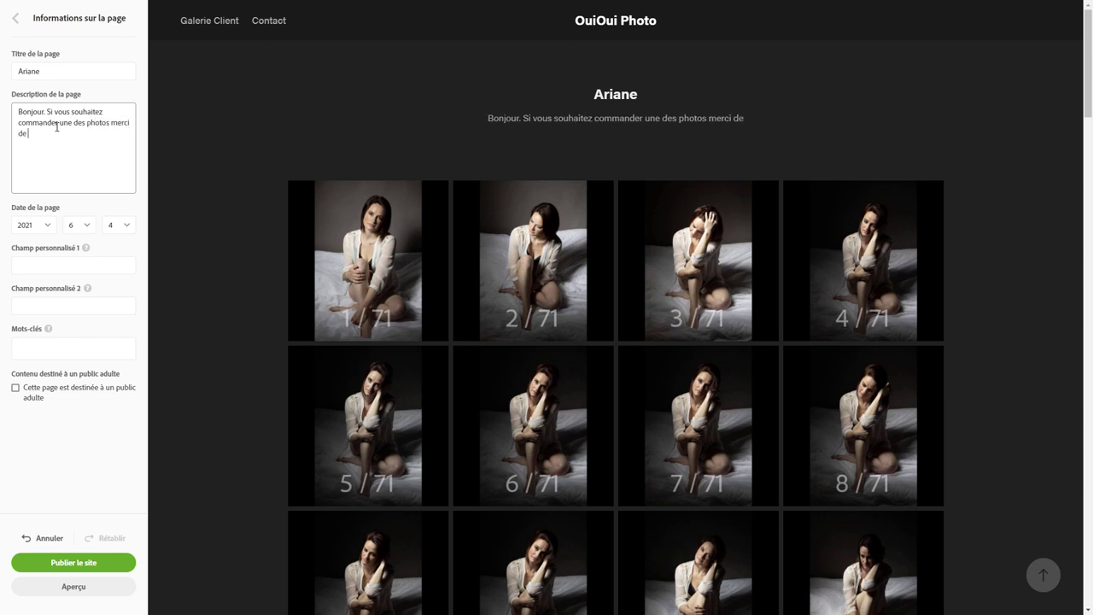
text( m'envo)
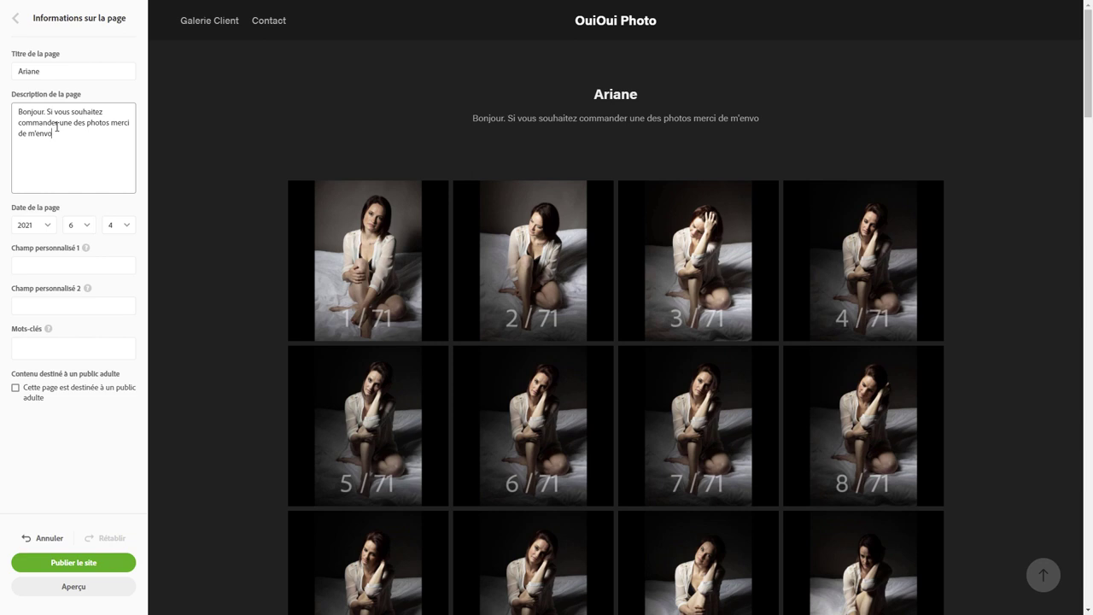
text(yer un mail )
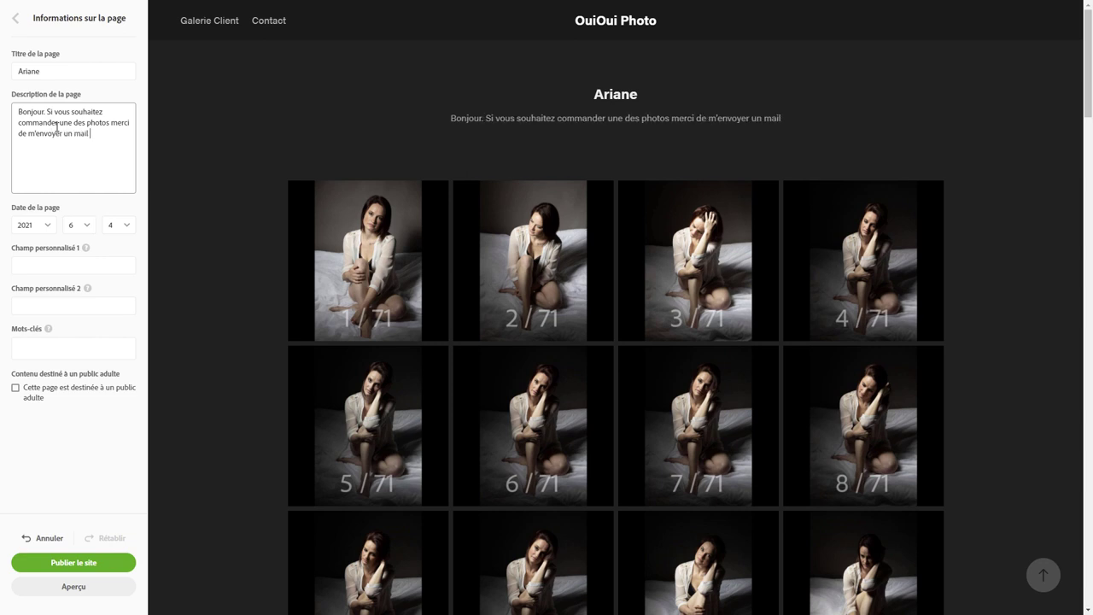
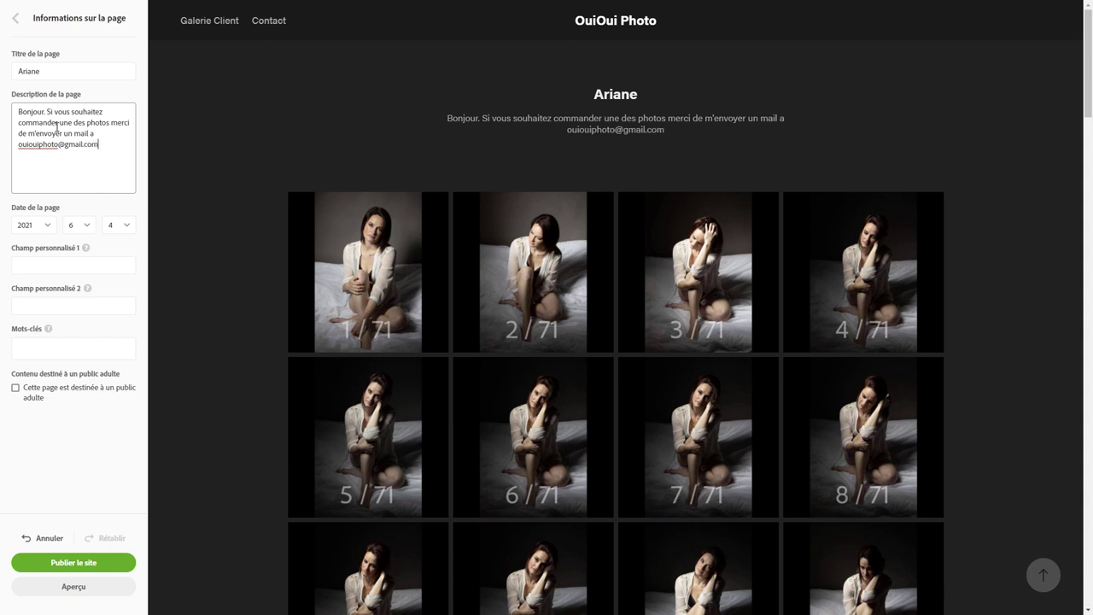
text(vec)
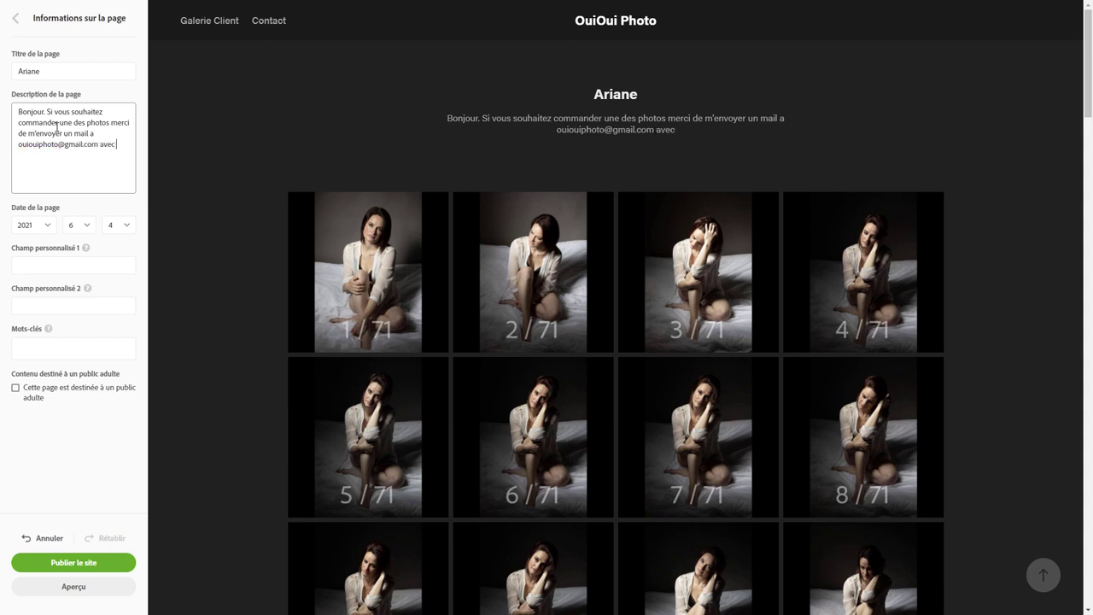
text( le N° des)
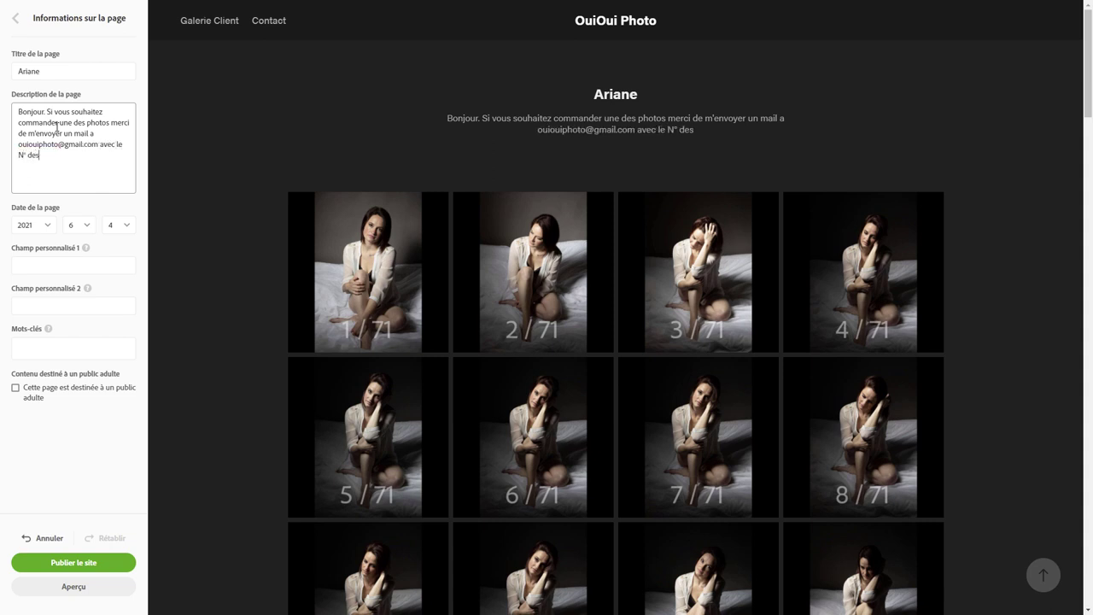
text( photos)
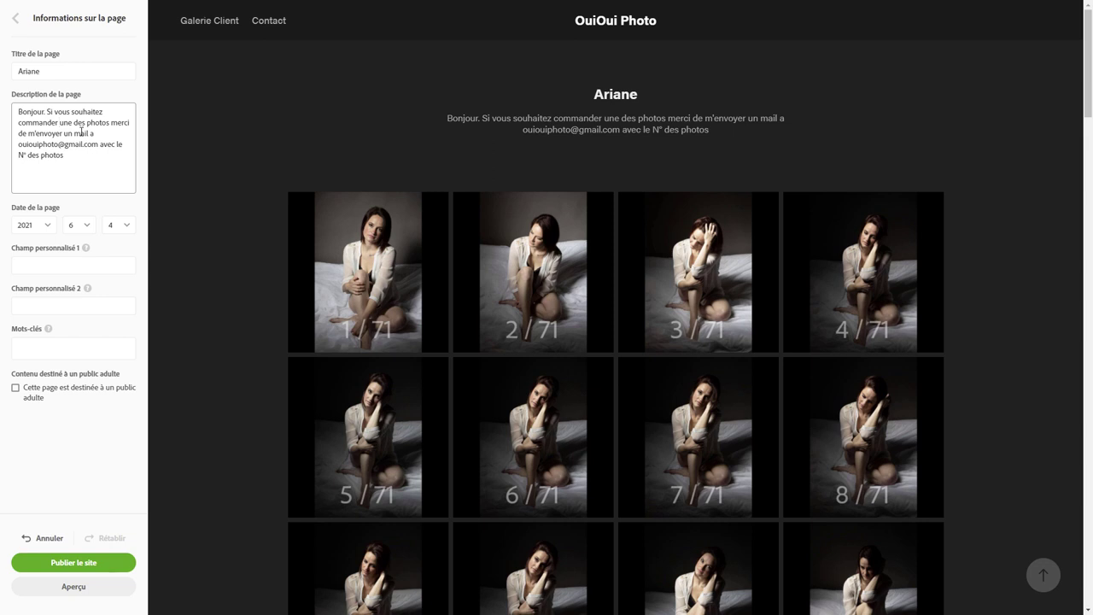
key(BackSpace)
key(BackSpace)
key(BackSpace)
key(BackSpace)
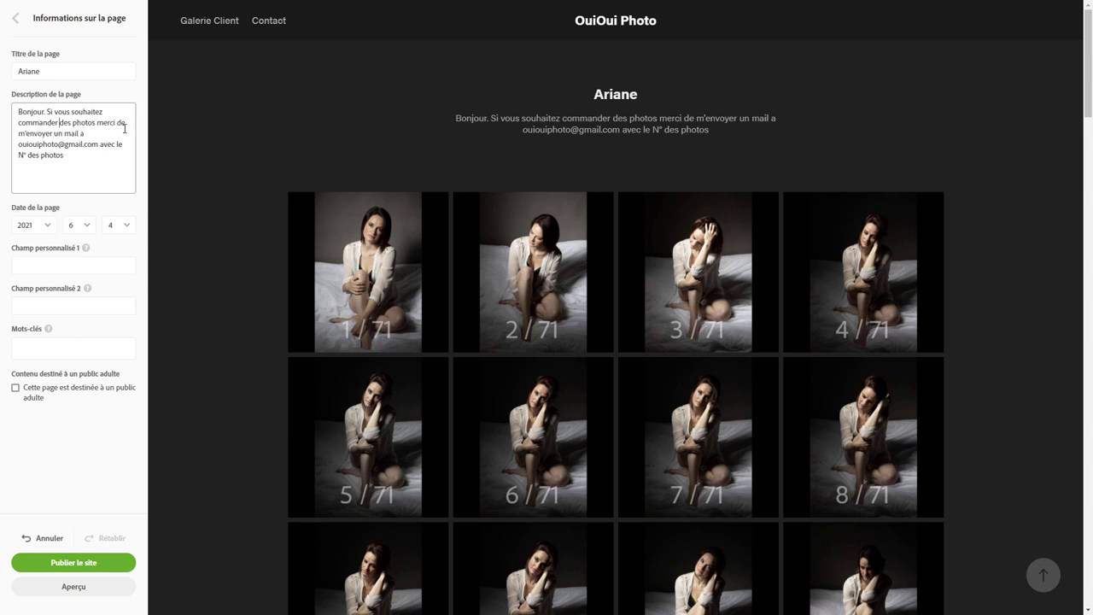
click(88, 135)
key(BackSpace)
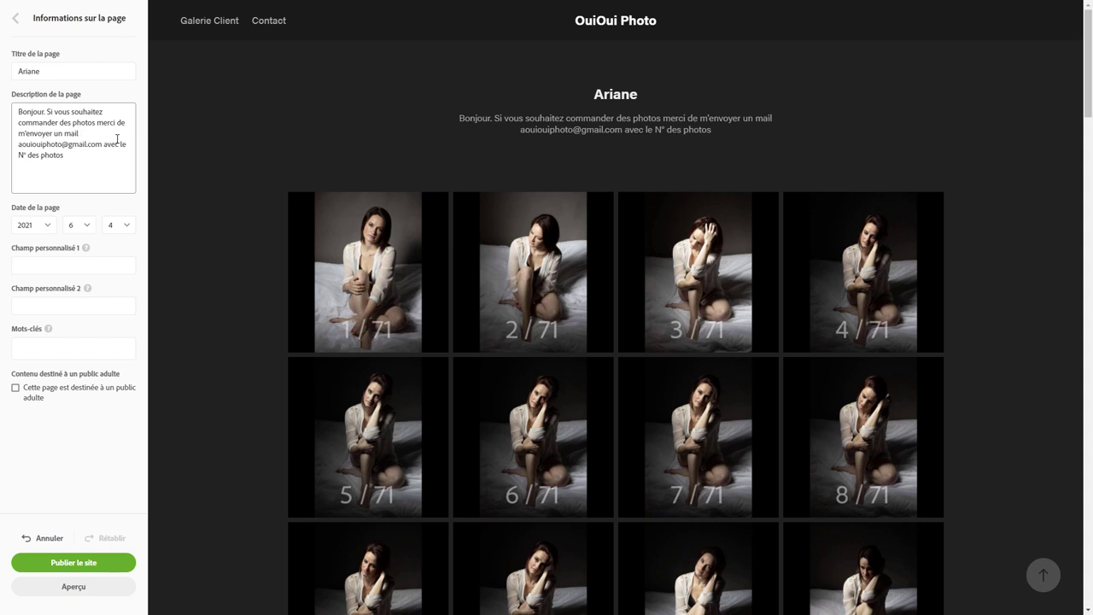
key(BackSpace)
text(à)
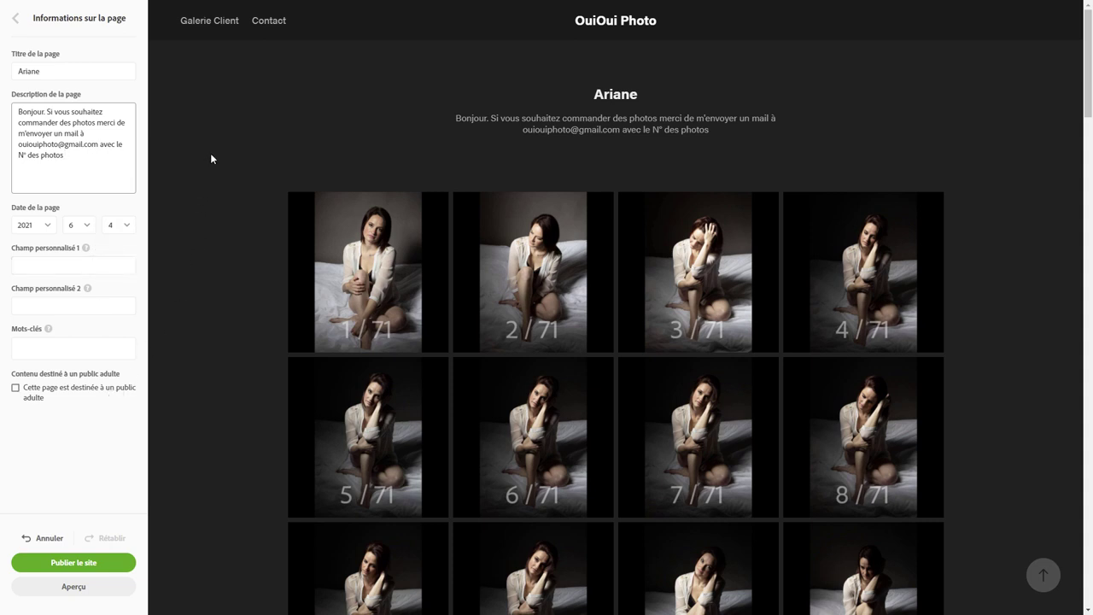
Leave page info and scroll the Galerie Client collection down to the Ariane 2021 card.
click(12, 21)
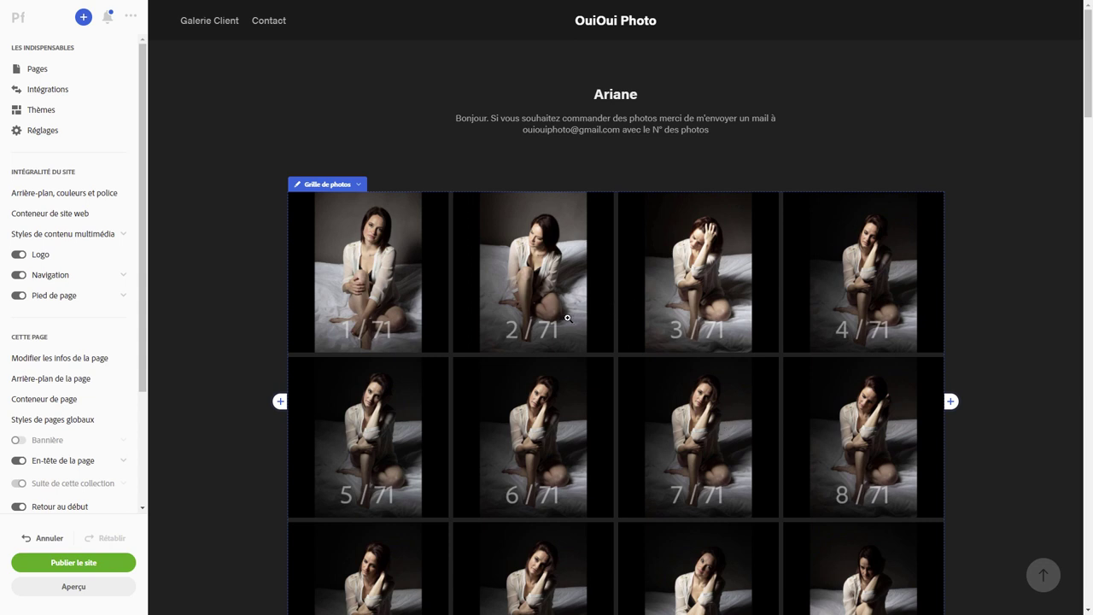
click(213, 28)
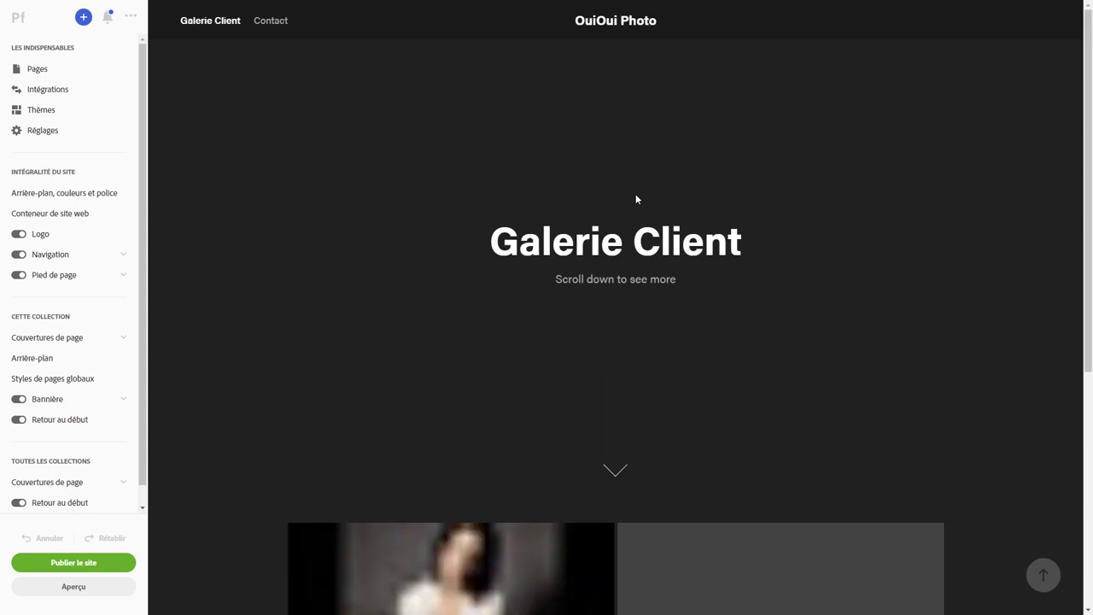
scroll(635, 199, down, 3)
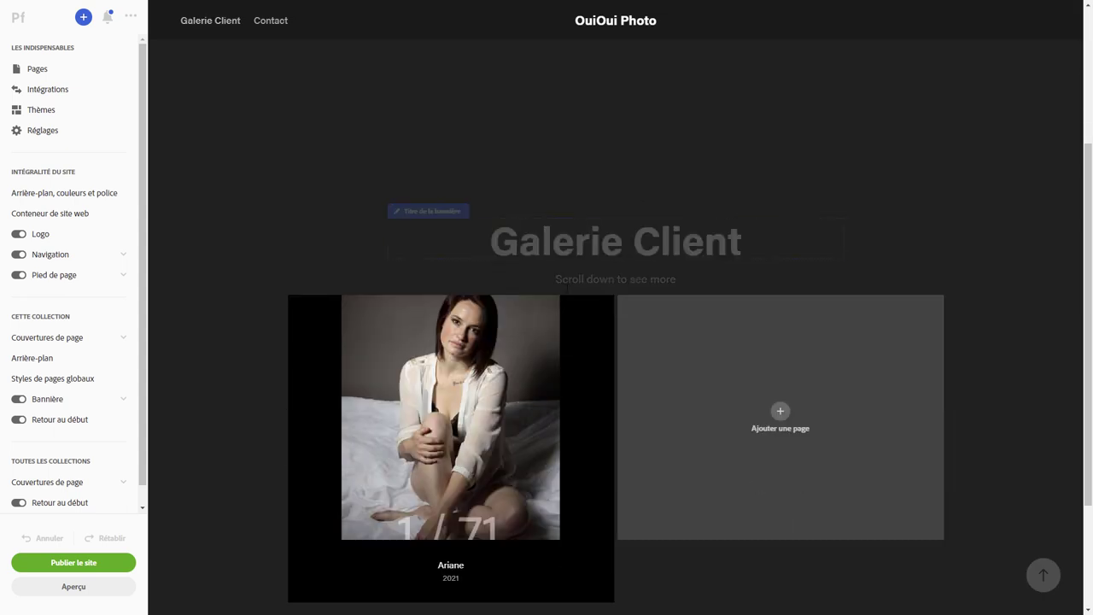
scroll(491, 397, down, 2)
scroll(495, 324, down, 1)
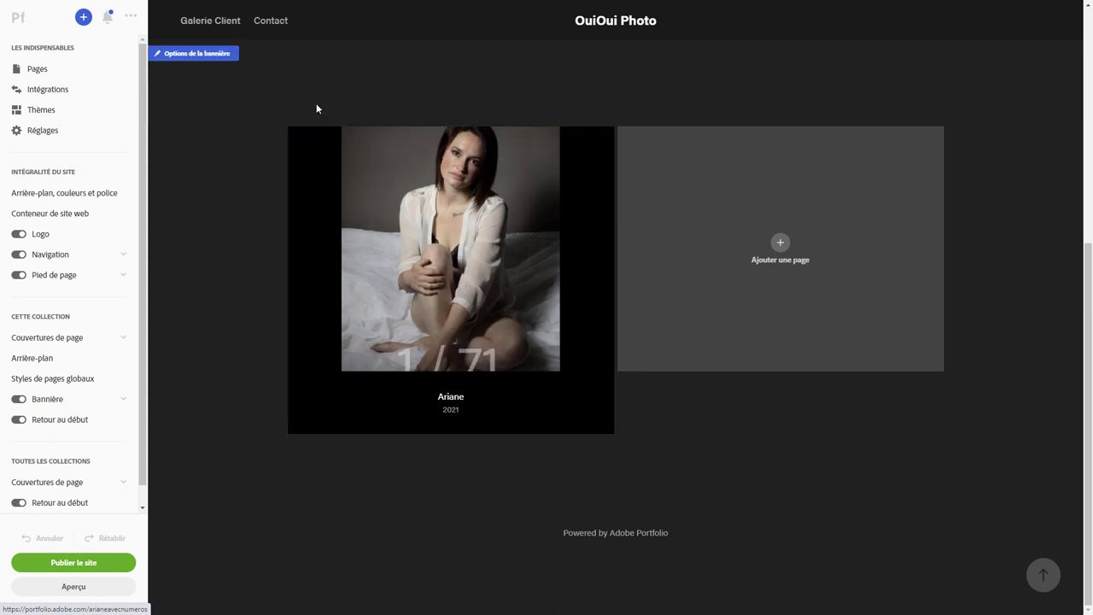
mouse_move(451, 418)
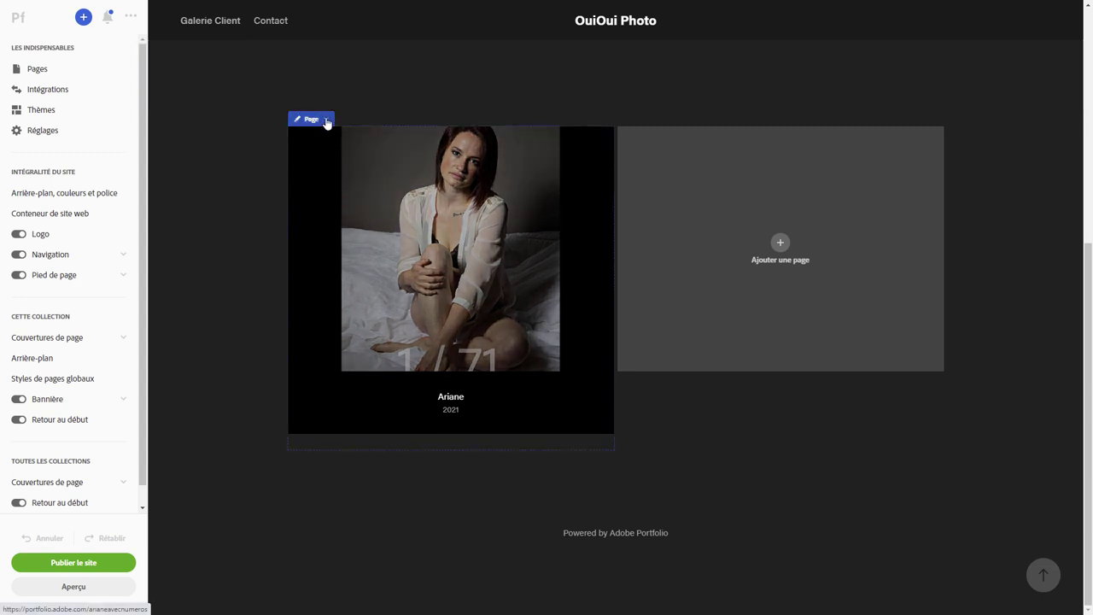
Zoom into the Ariane card's cover image and pan it so the model's face fills the card.
click(328, 120)
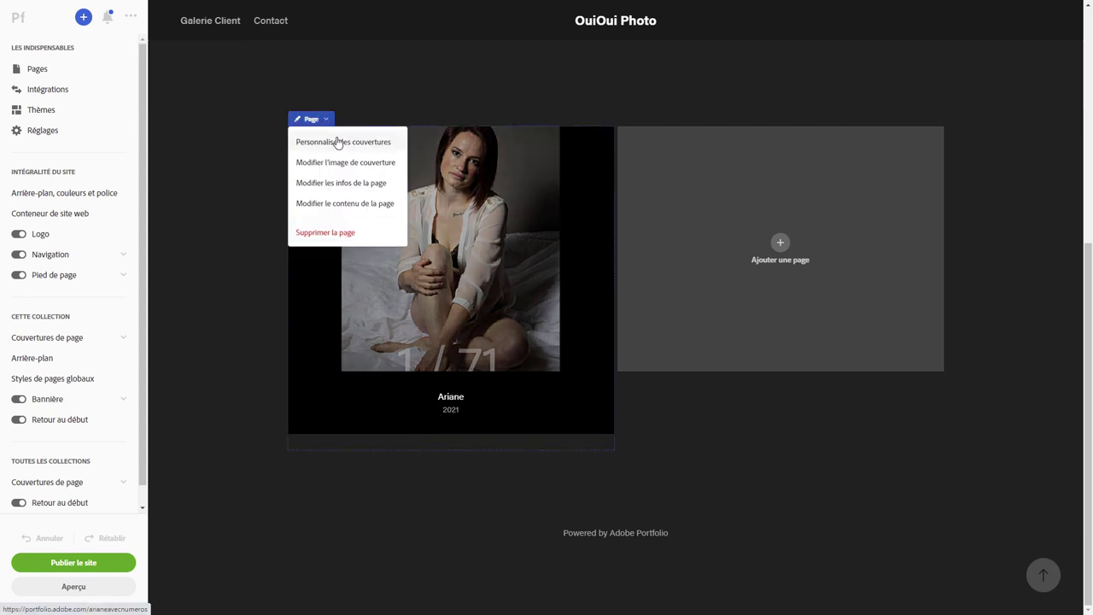
click(338, 142)
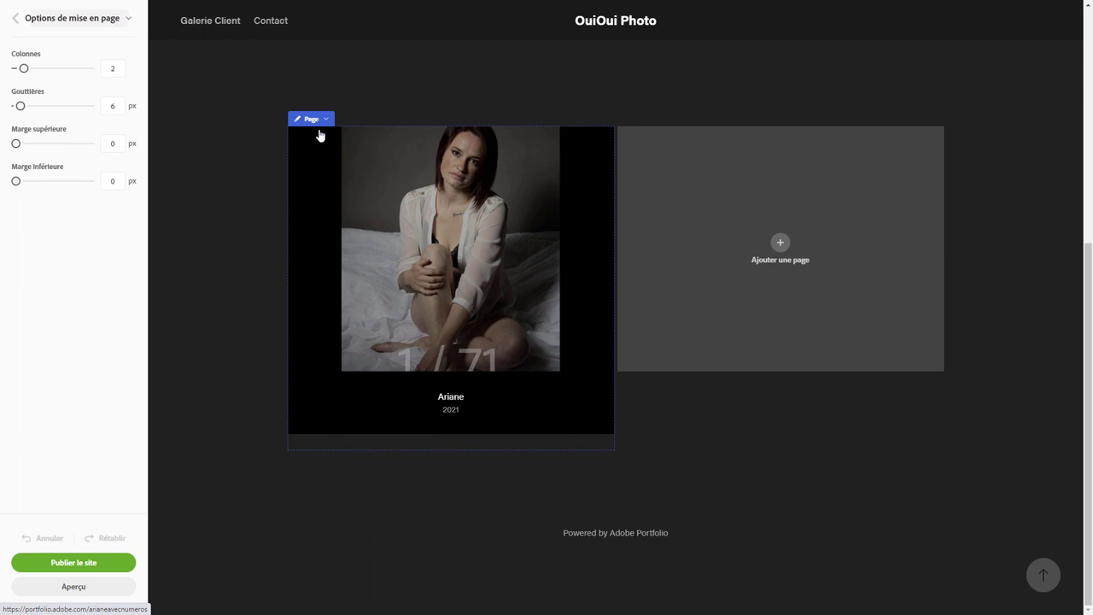
click(327, 128)
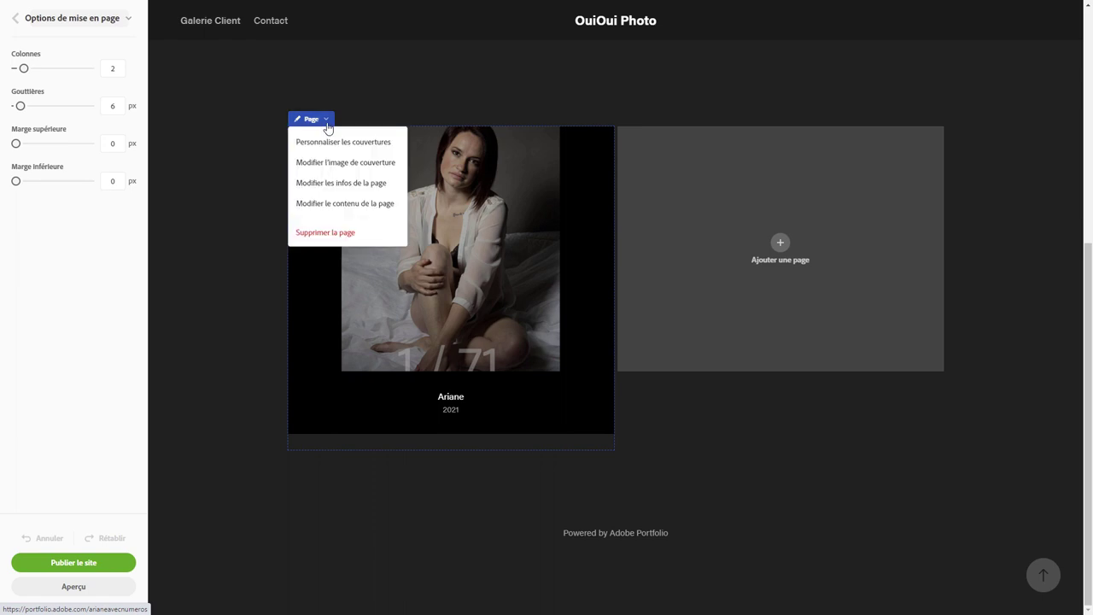
click(337, 162)
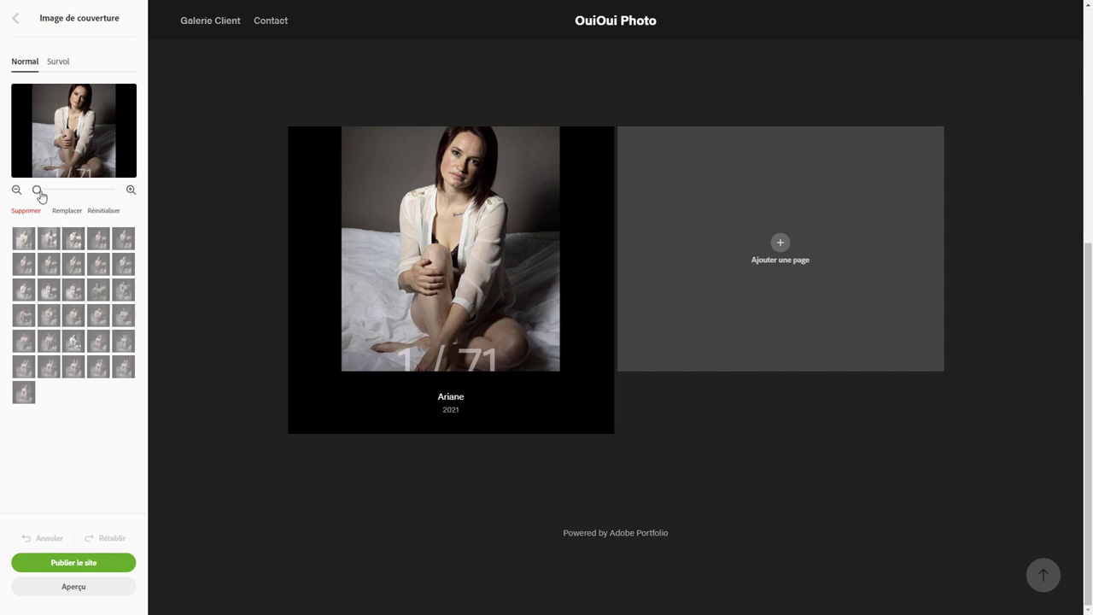
drag(39, 192, 49, 191)
drag(73, 154, 71, 162)
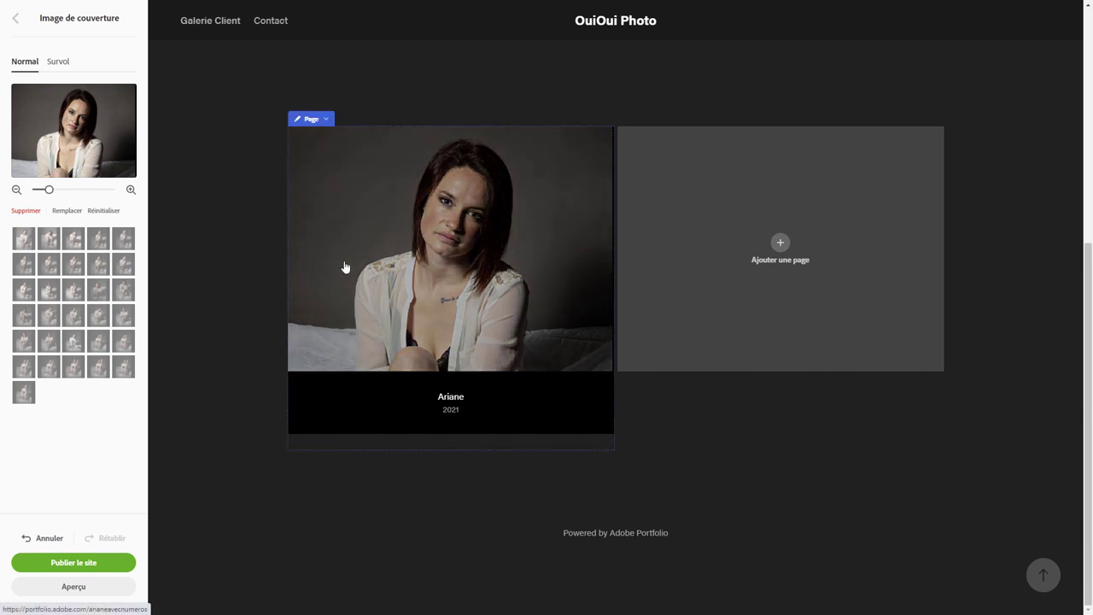
click(327, 121)
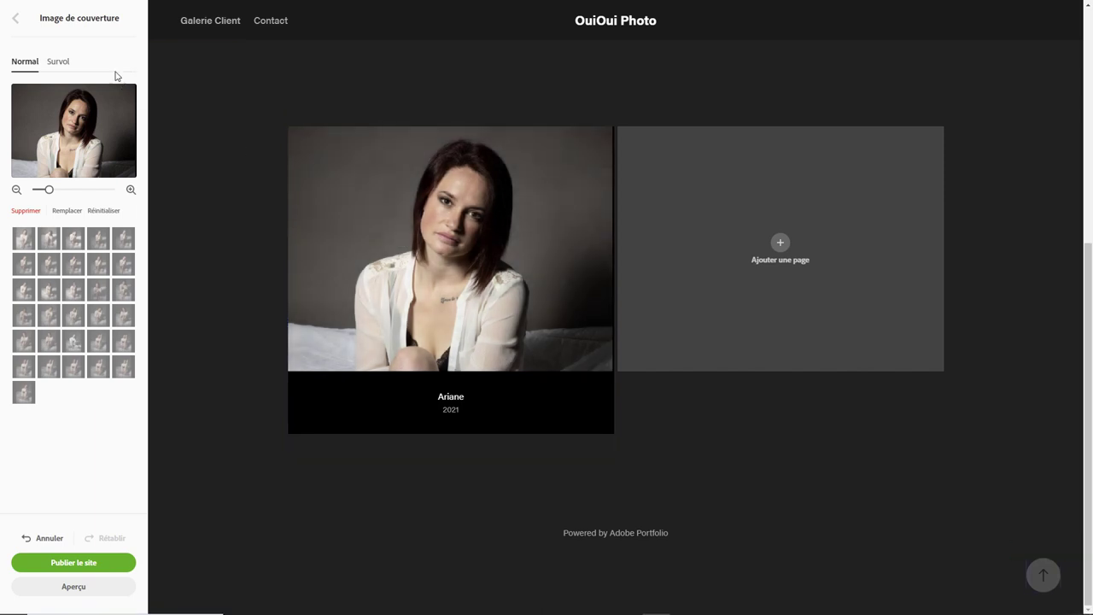
Add a page password to the Ariane page, declining the browser's save-password prompt.
click(17, 27)
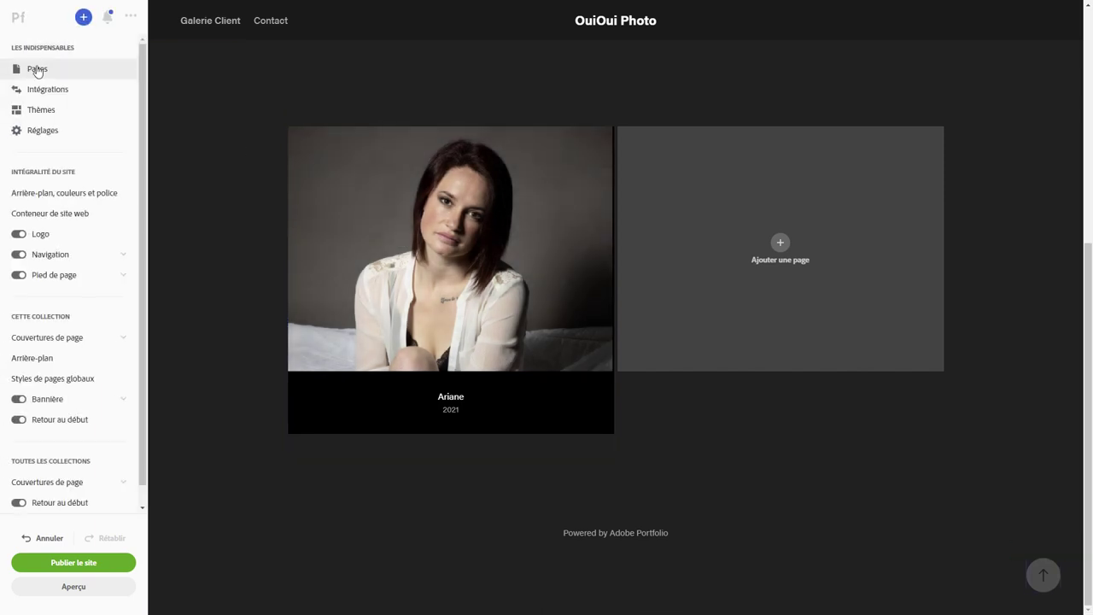
click(37, 70)
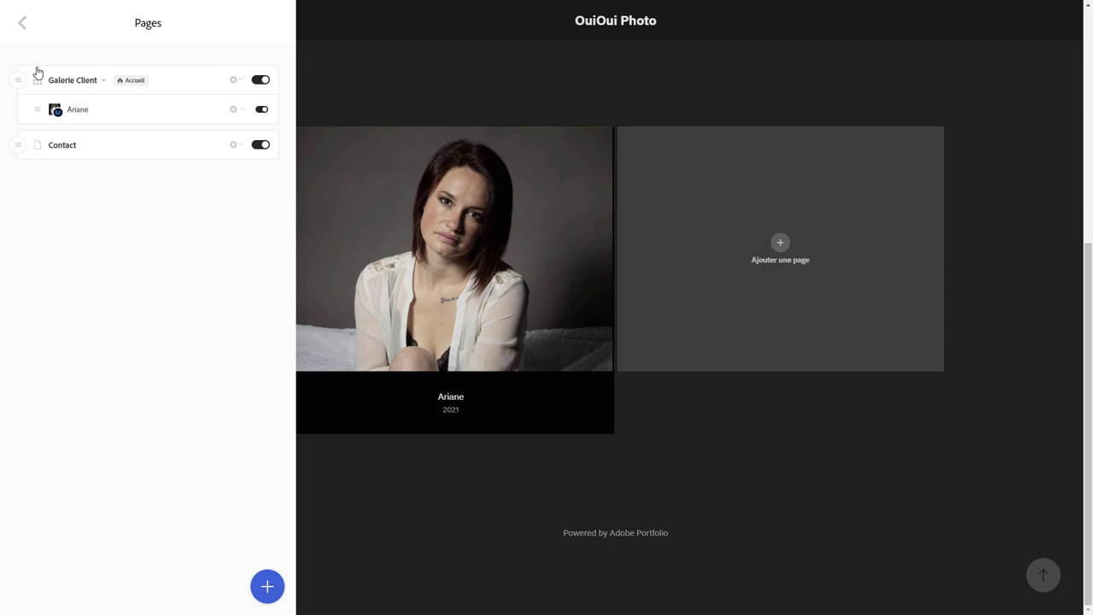
click(241, 111)
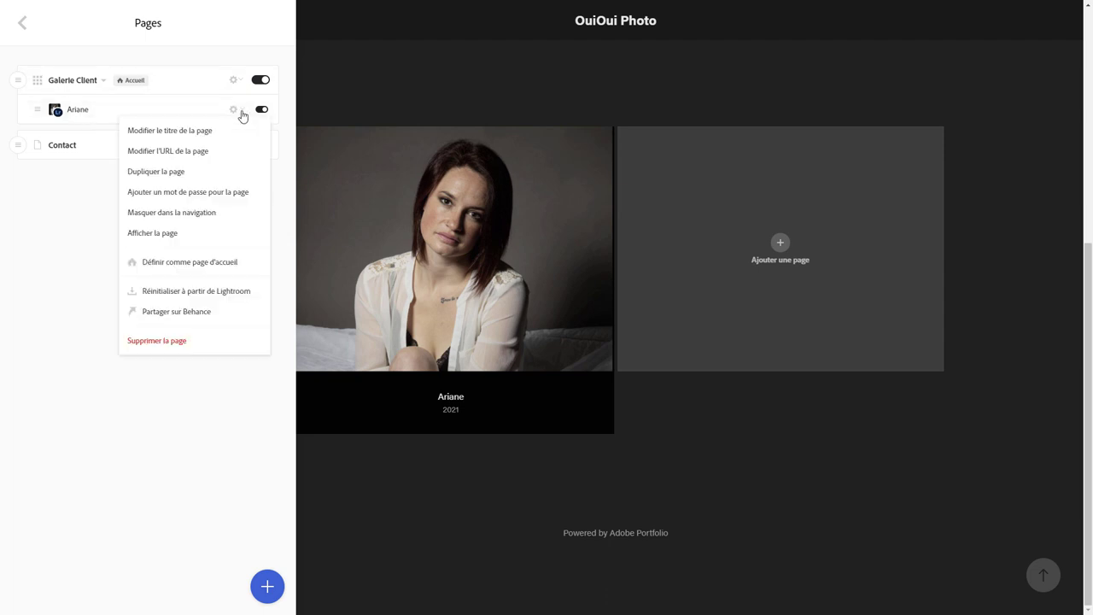
click(202, 194)
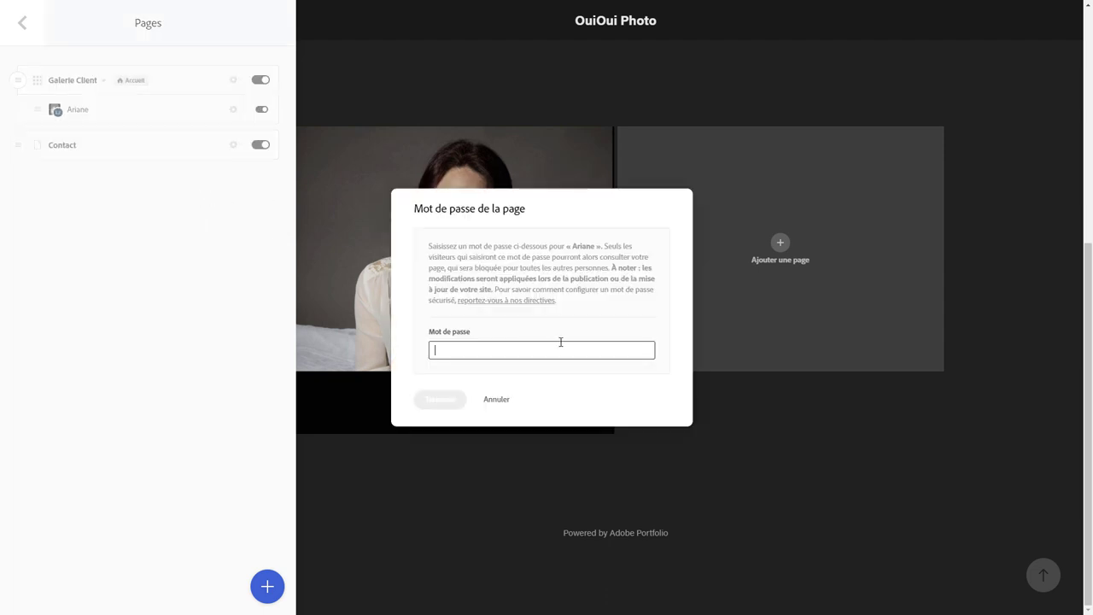
text(-)
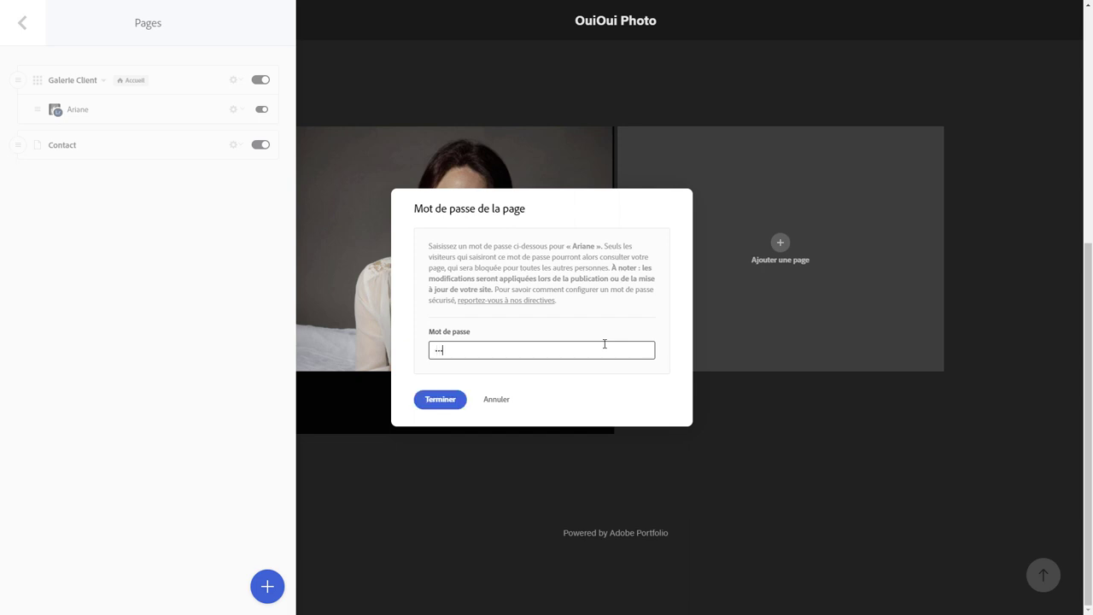
click(456, 398)
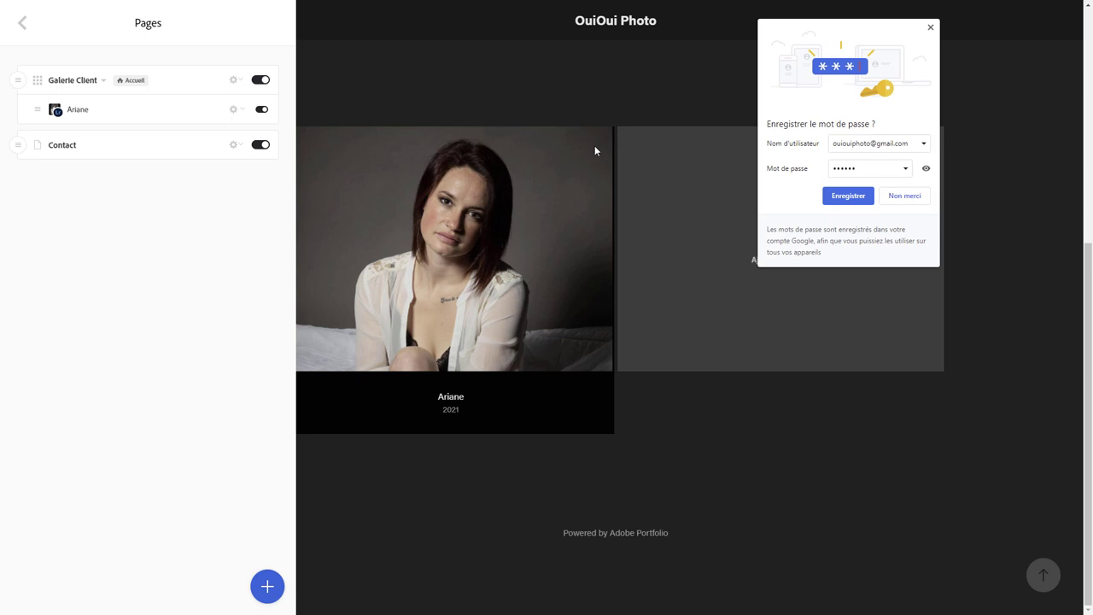
click(901, 198)
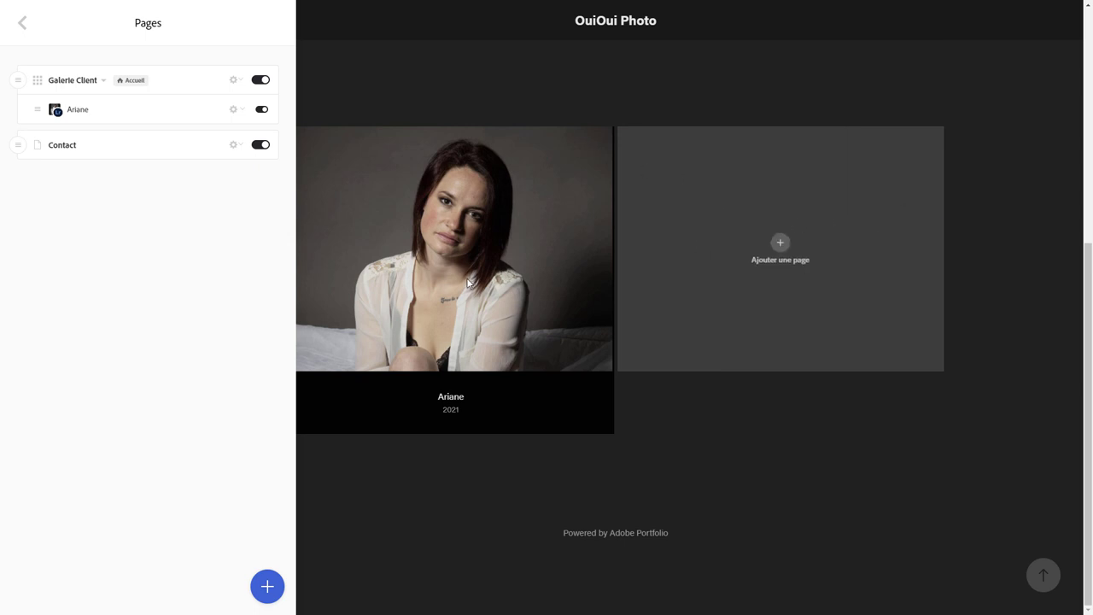
click(23, 23)
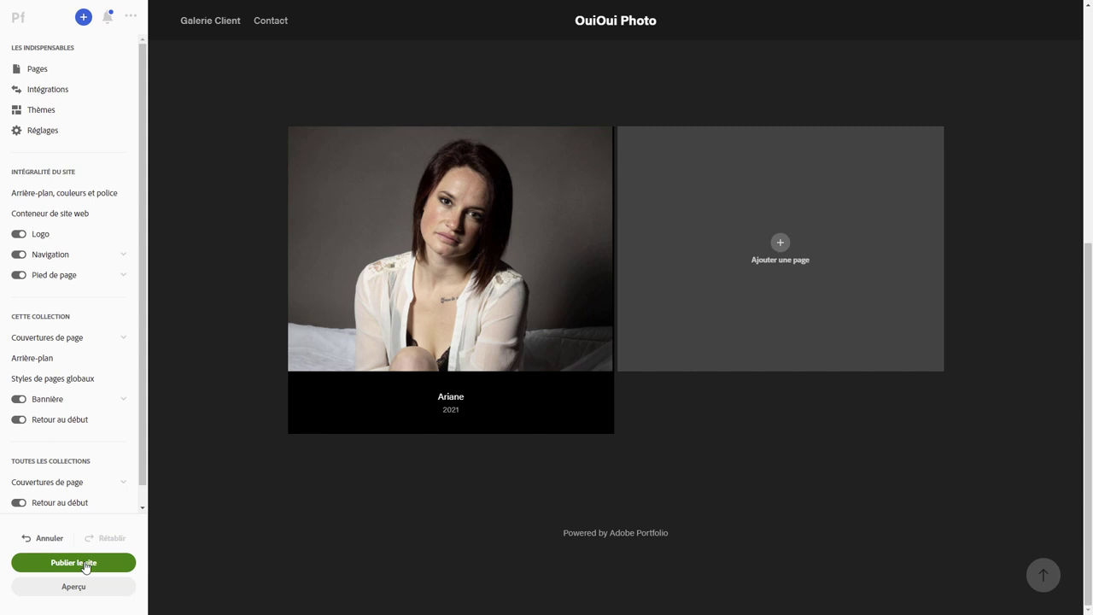
Publish the OuiOui Photo site so it goes live at its myportfolio.com address.
click(131, 18)
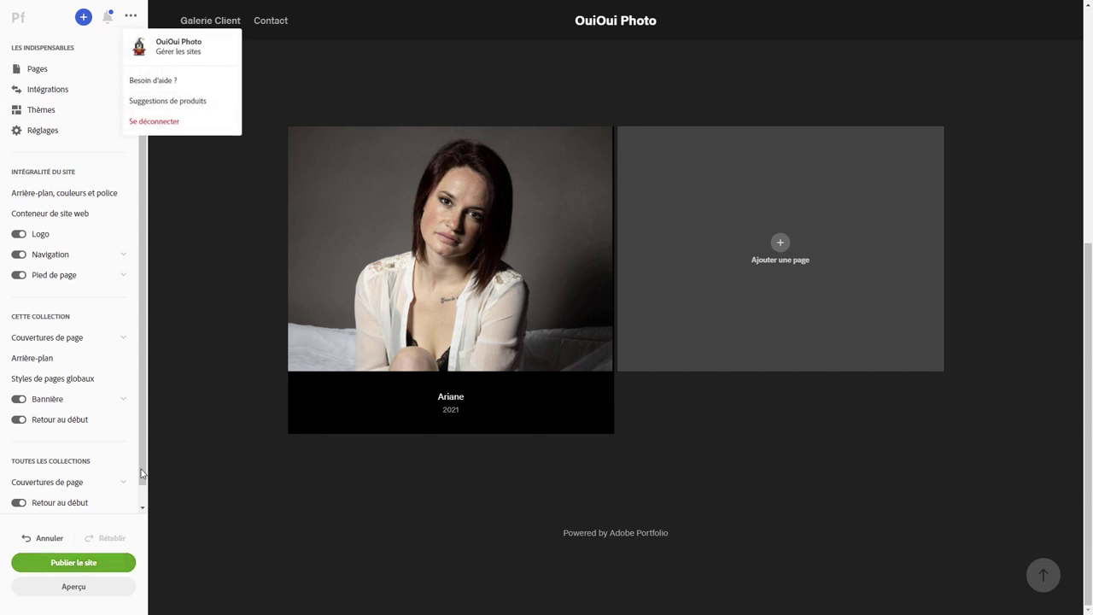
click(89, 564)
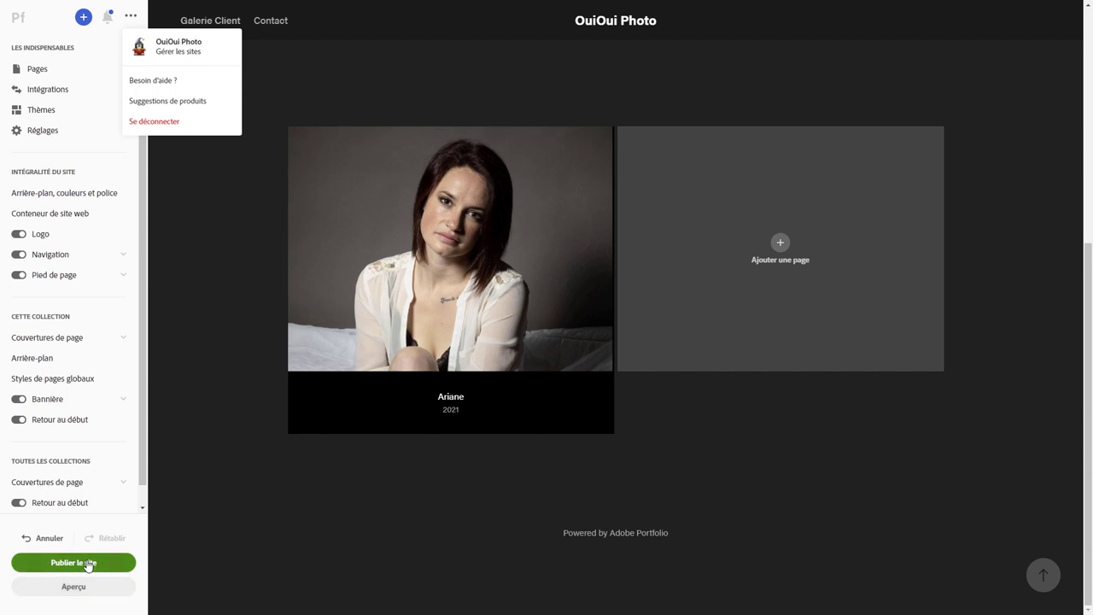
click(89, 564)
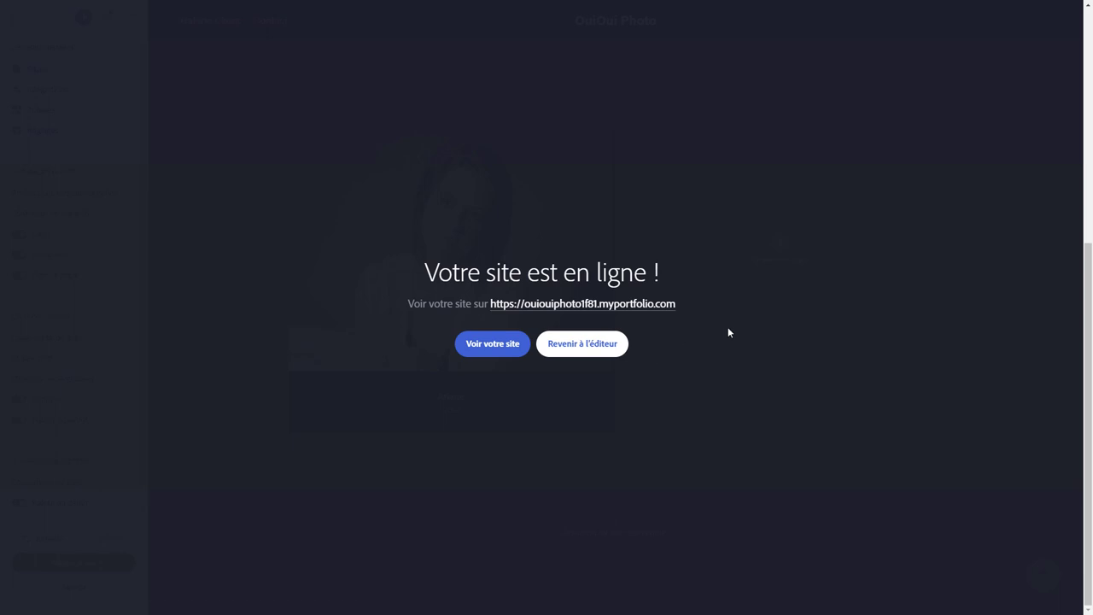
On the live site, open the Ariane gallery and unlock it with the page password.
click(566, 305)
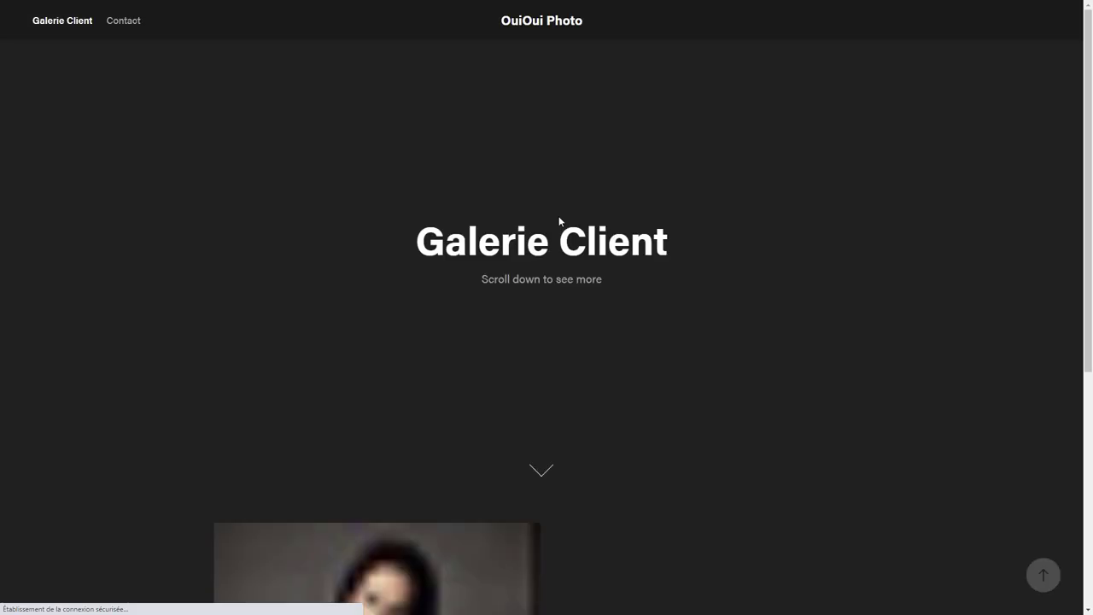
scroll(373, 463, down, 3)
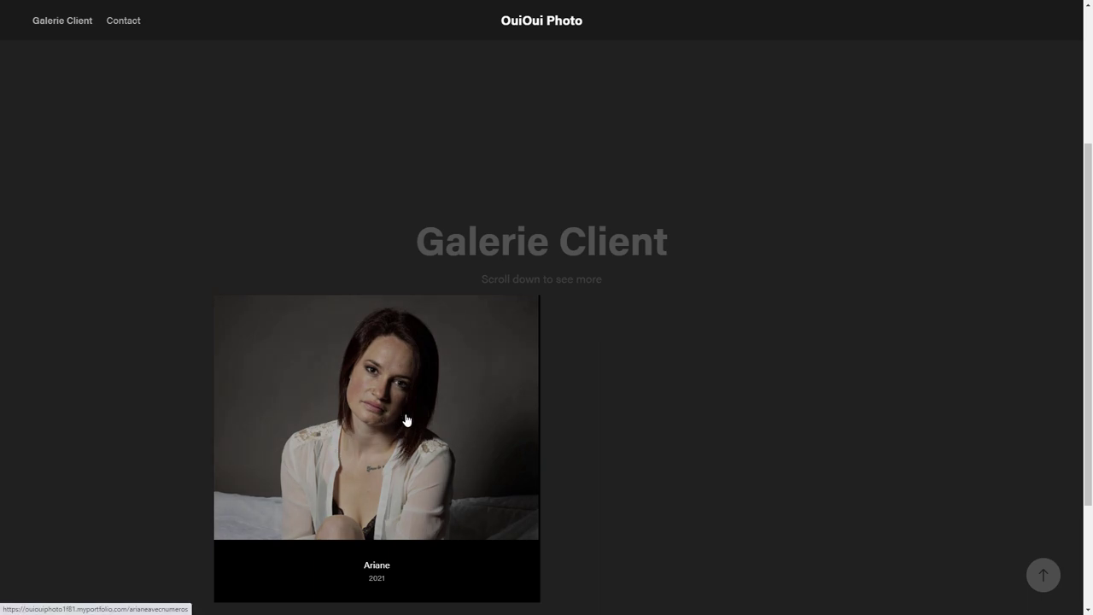
click(407, 420)
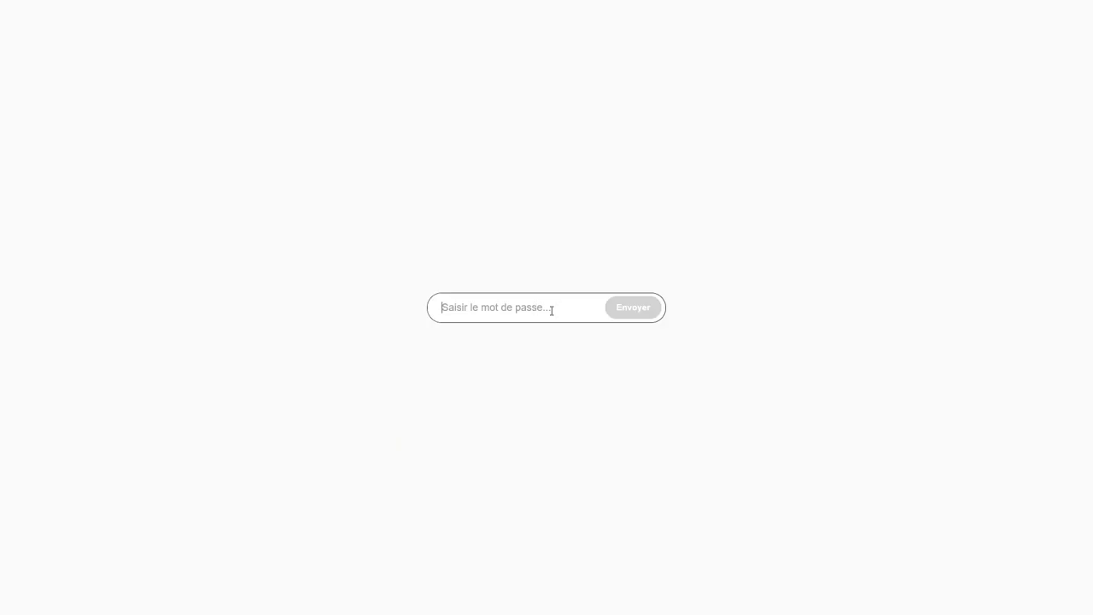
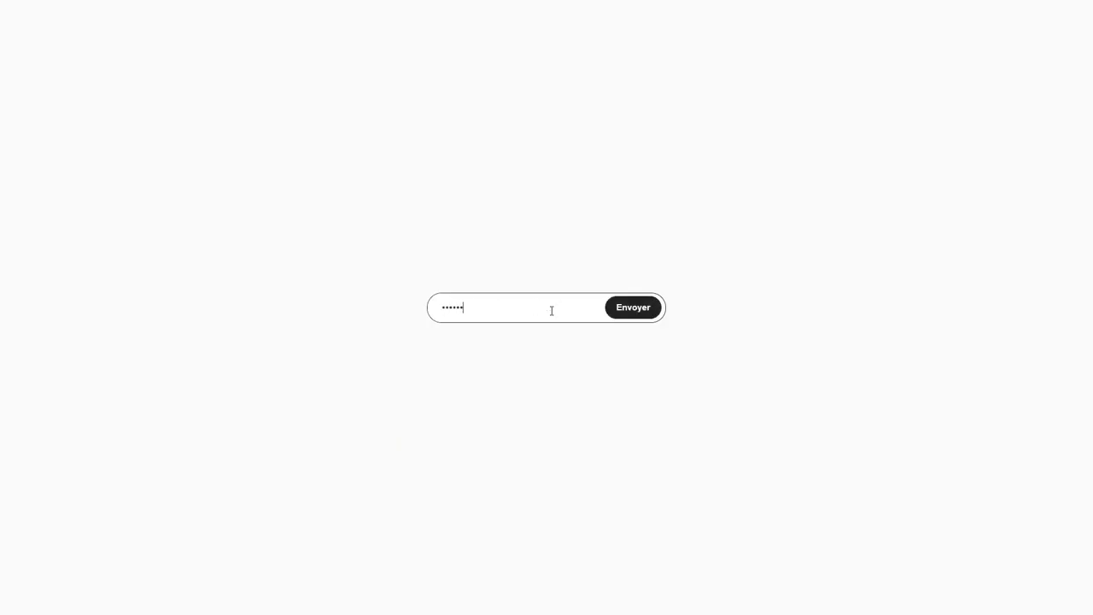
click(633, 310)
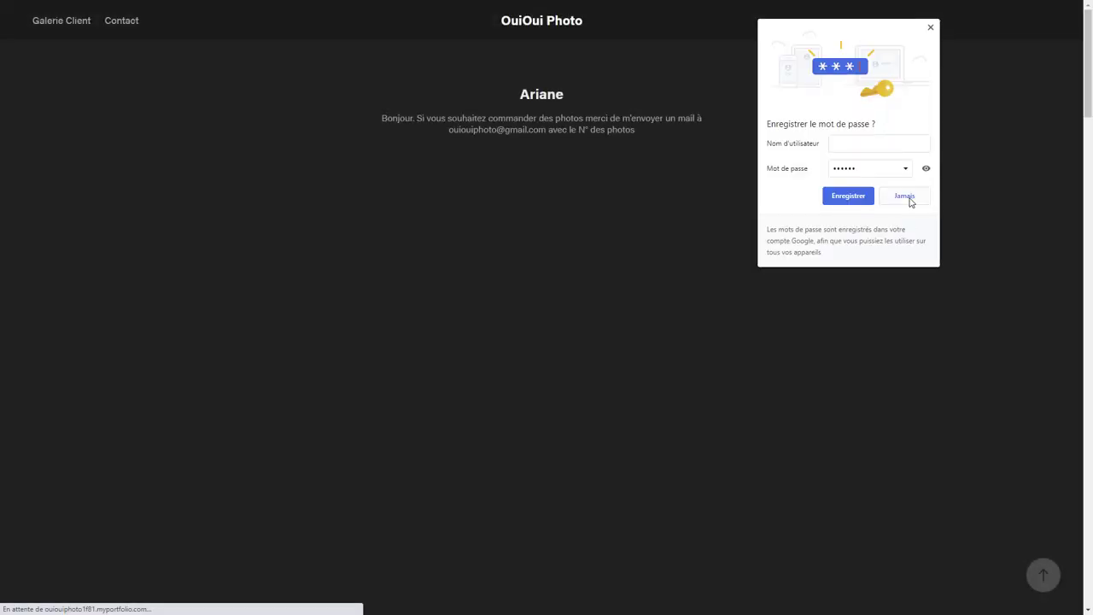
click(904, 196)
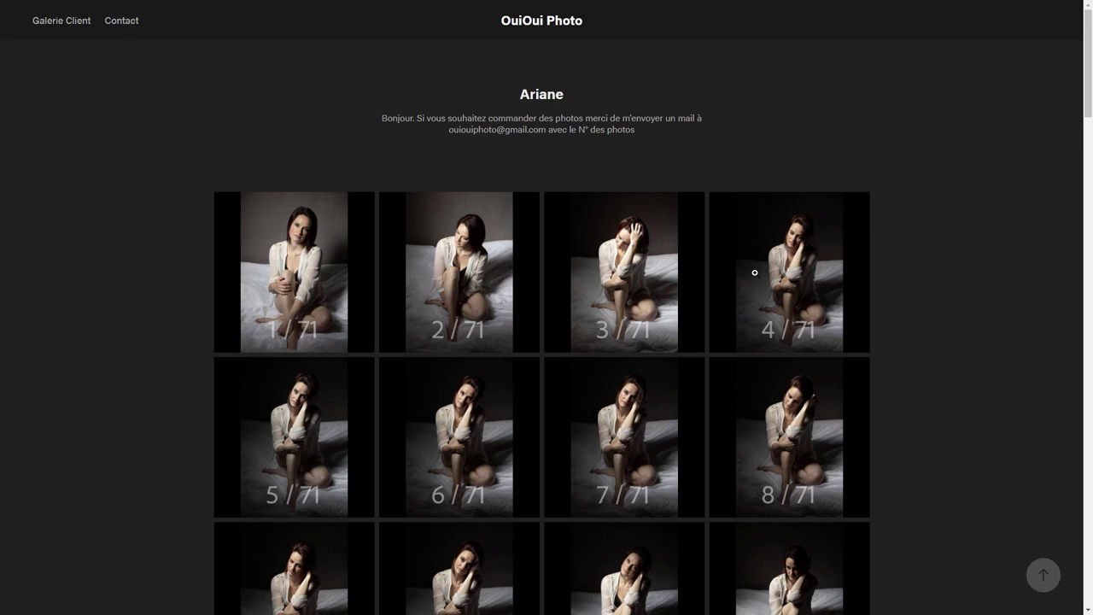
scroll(754, 273, down, 2)
scroll(755, 272, down, 5)
scroll(755, 273, down, 2)
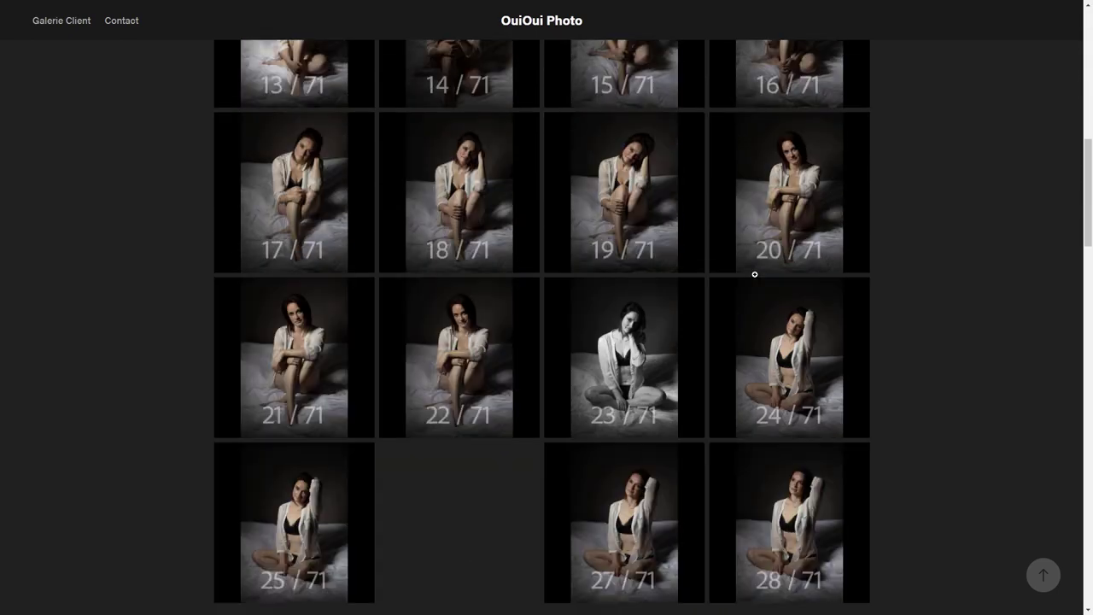
click(636, 350)
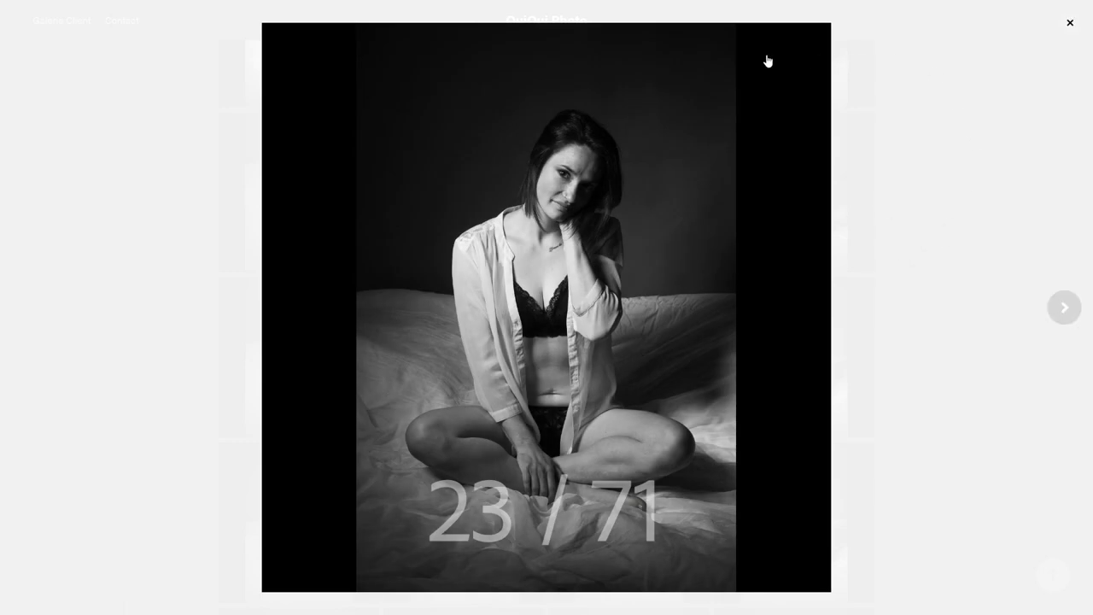
mouse_move(309, 307)
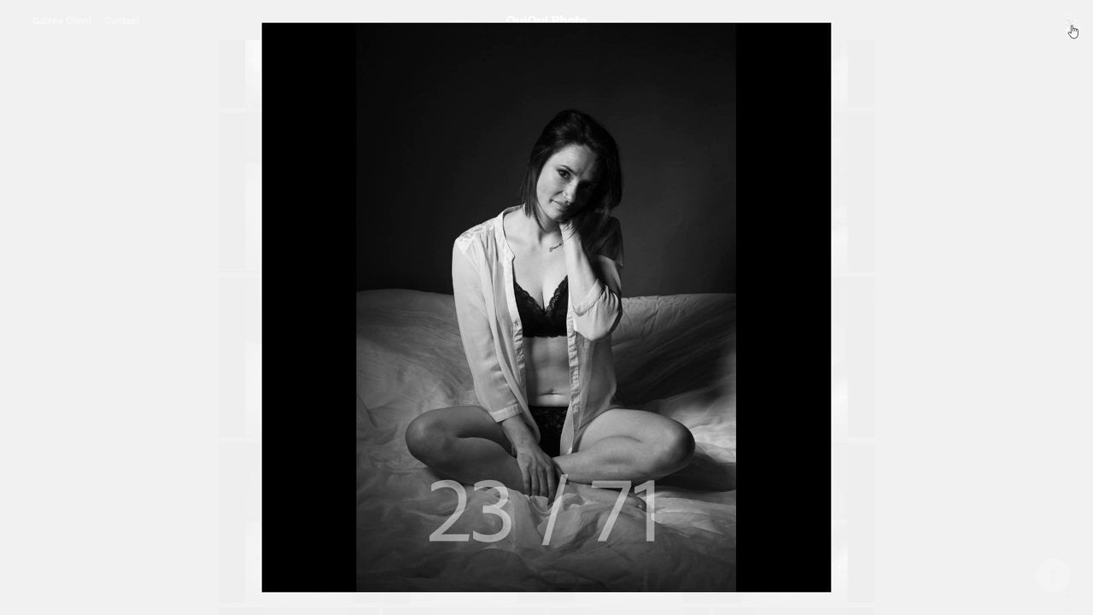
click(1069, 29)
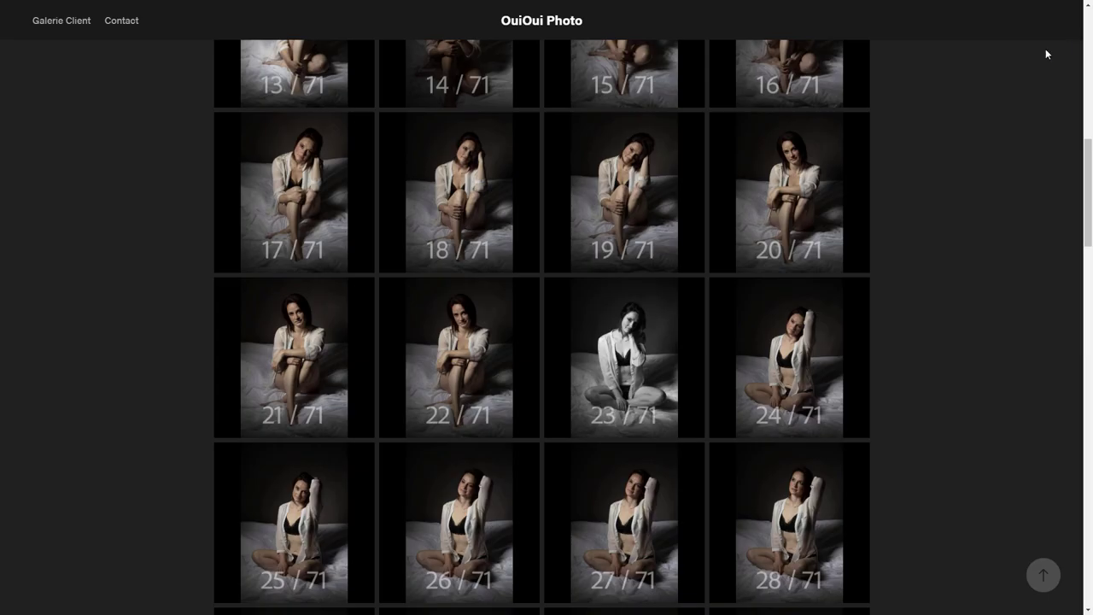
scroll(618, 298, up, 3)
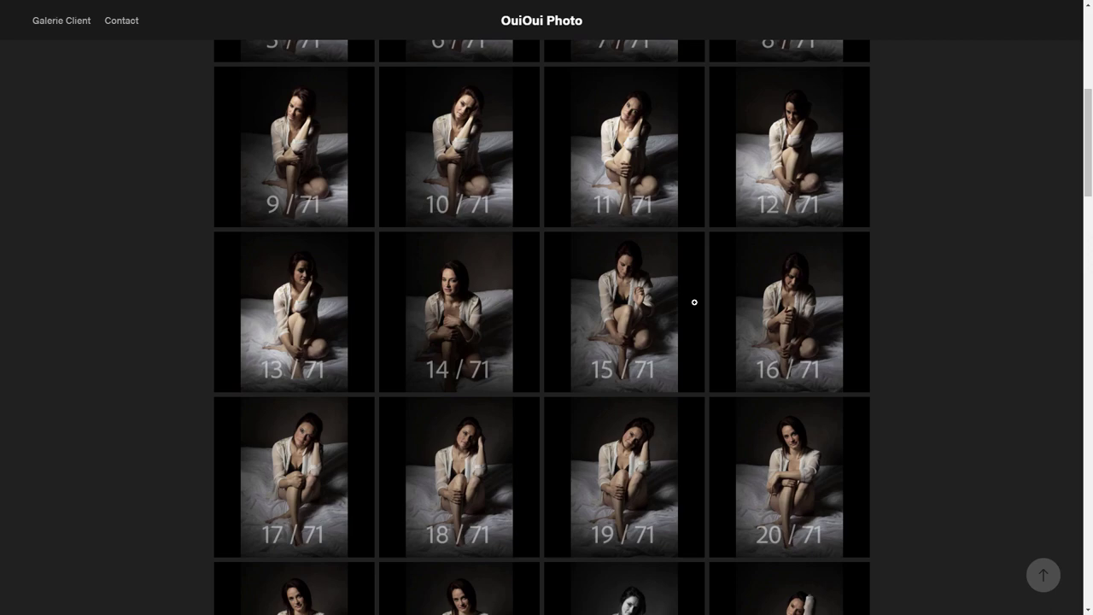
scroll(694, 295, up, 2)
scroll(691, 288, up, 2)
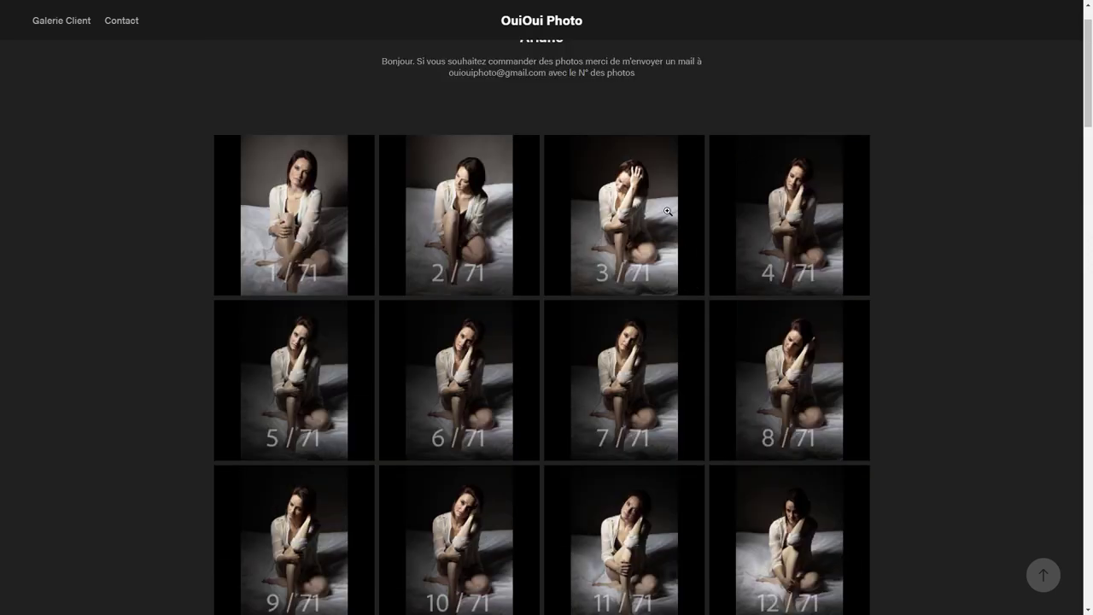
scroll(667, 282, down, 2)
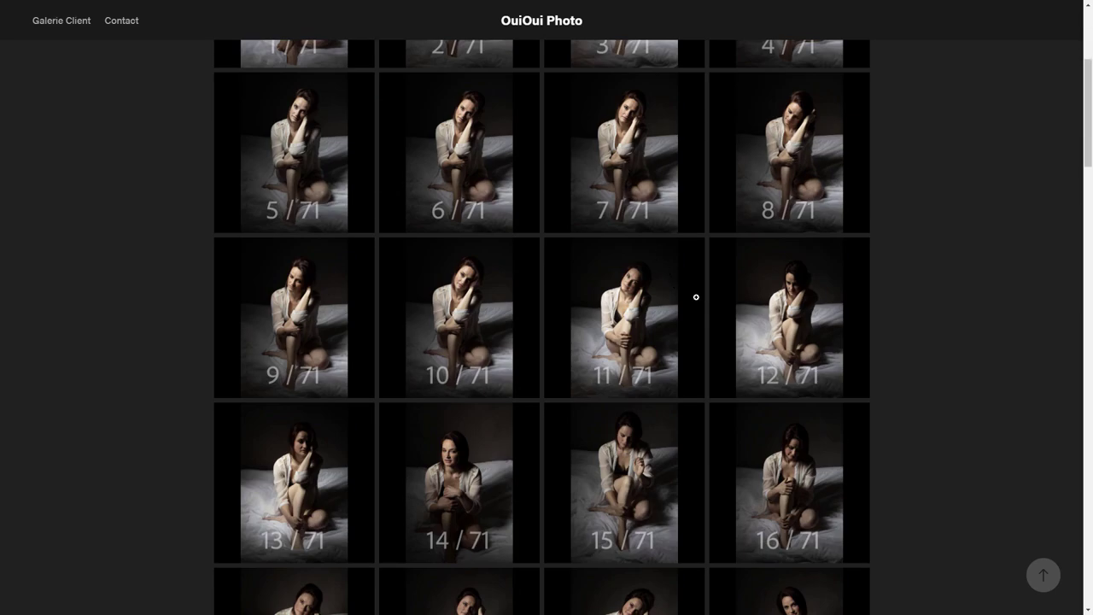
scroll(695, 296, down, 2)
scroll(694, 323, down, 3)
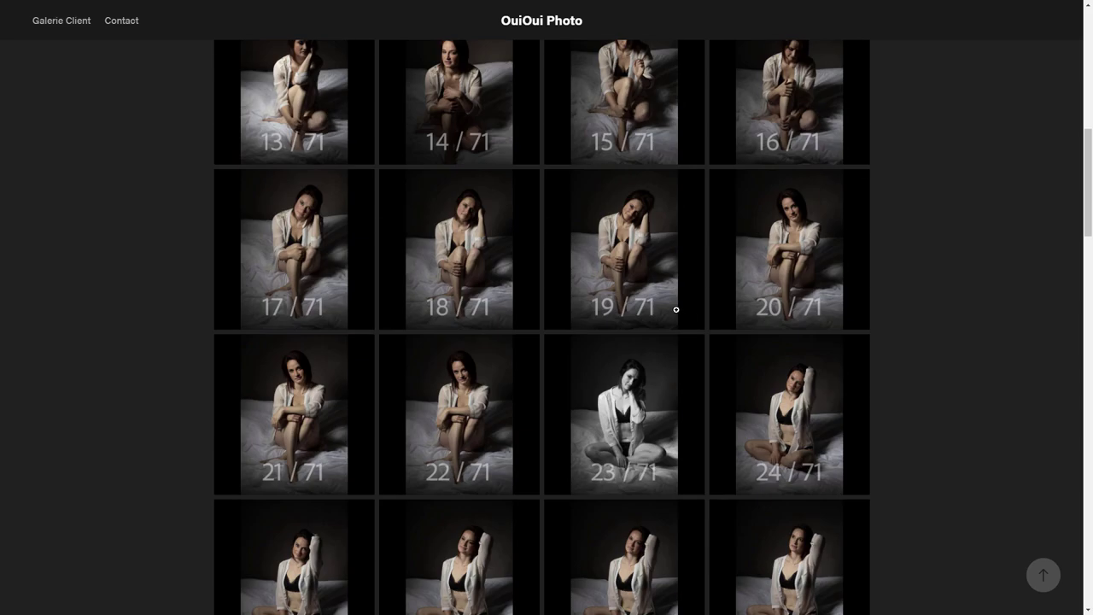
scroll(624, 329, down, 3)
scroll(622, 328, down, 3)
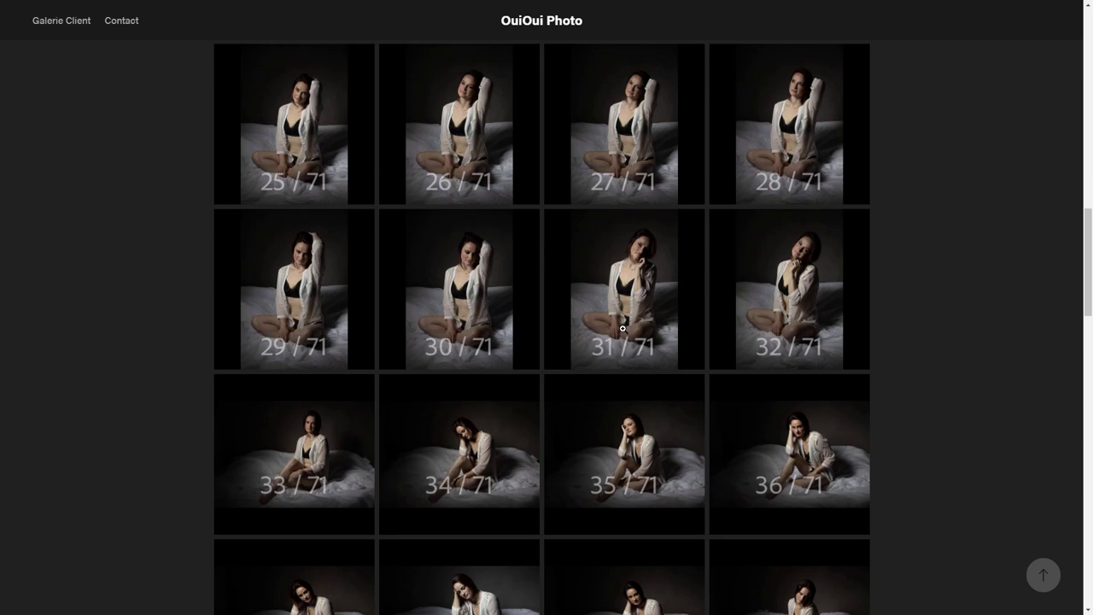
scroll(623, 328, down, 3)
scroll(623, 327, down, 3)
scroll(622, 327, down, 2)
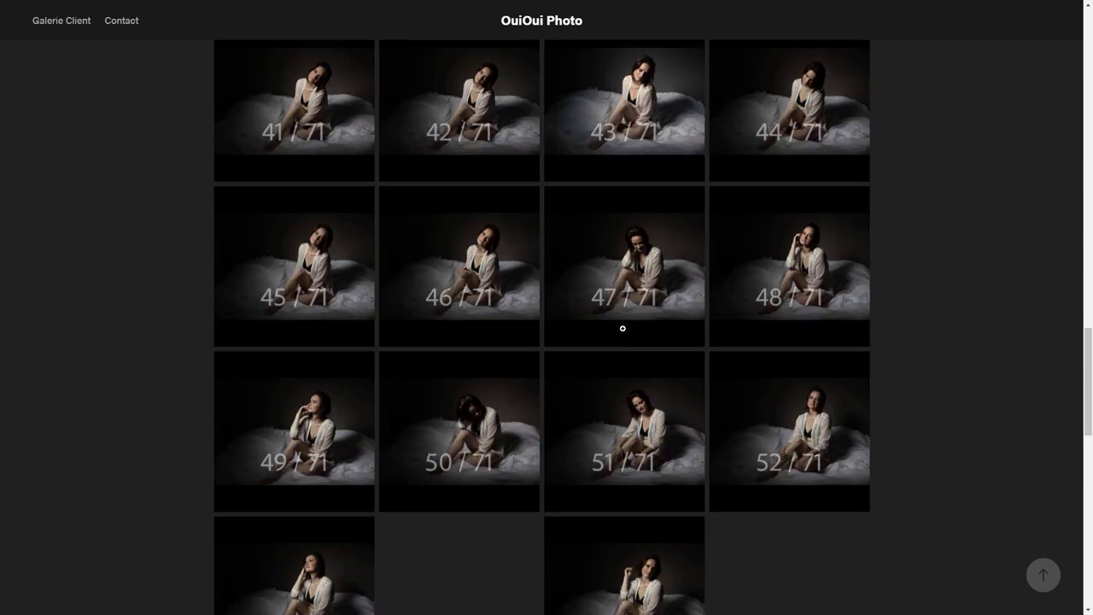
scroll(622, 328, down, 2)
scroll(622, 328, down, 2)
scroll(623, 328, down, 2)
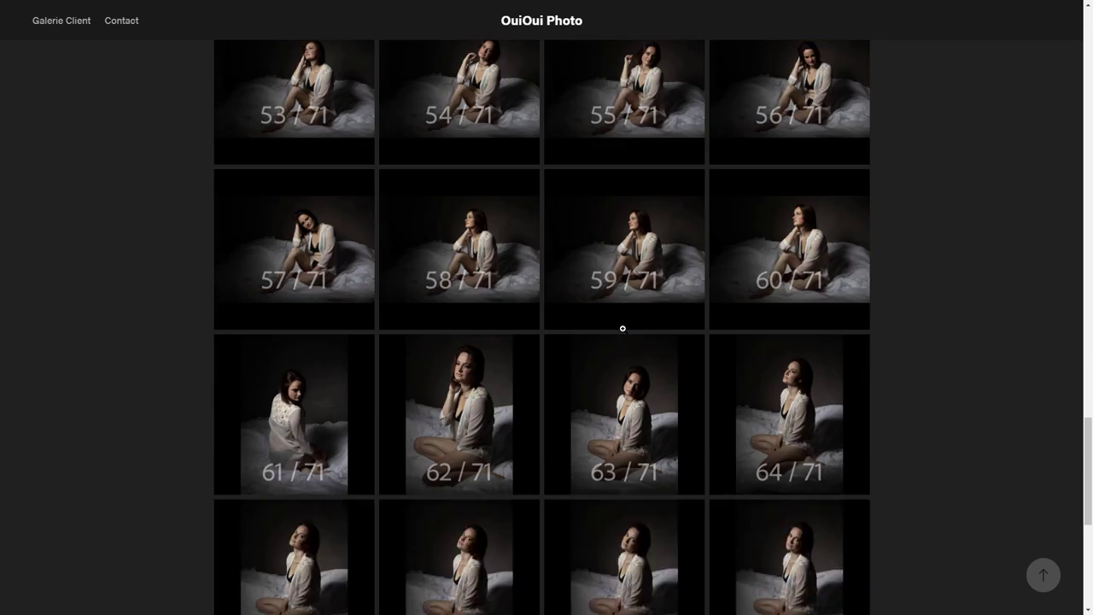
scroll(622, 328, down, 3)
scroll(622, 327, down, 2)
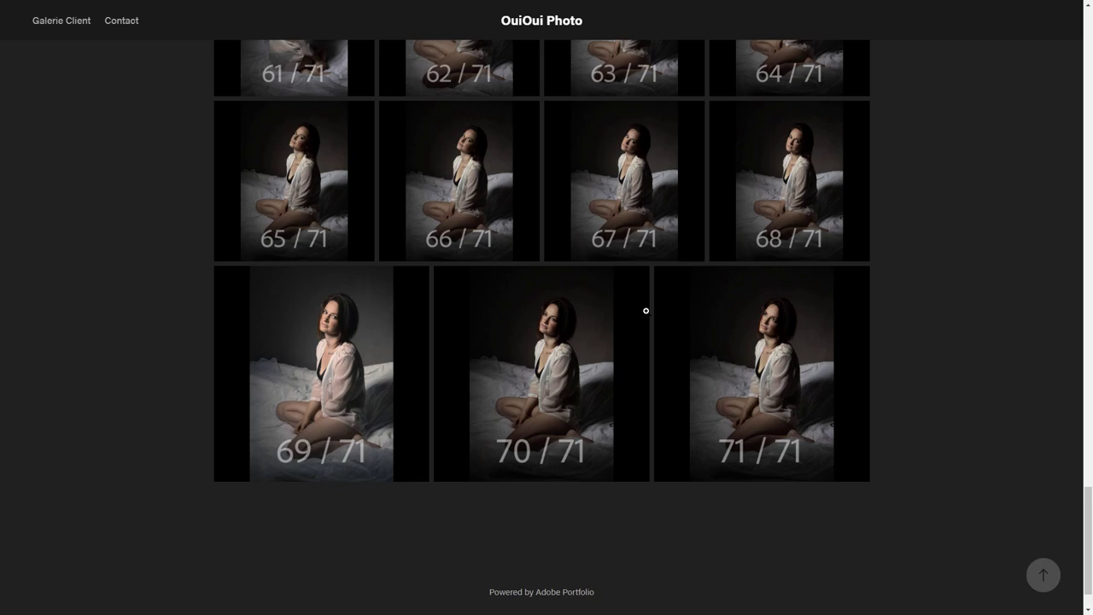
scroll(647, 310, up, 3)
scroll(649, 309, up, 7)
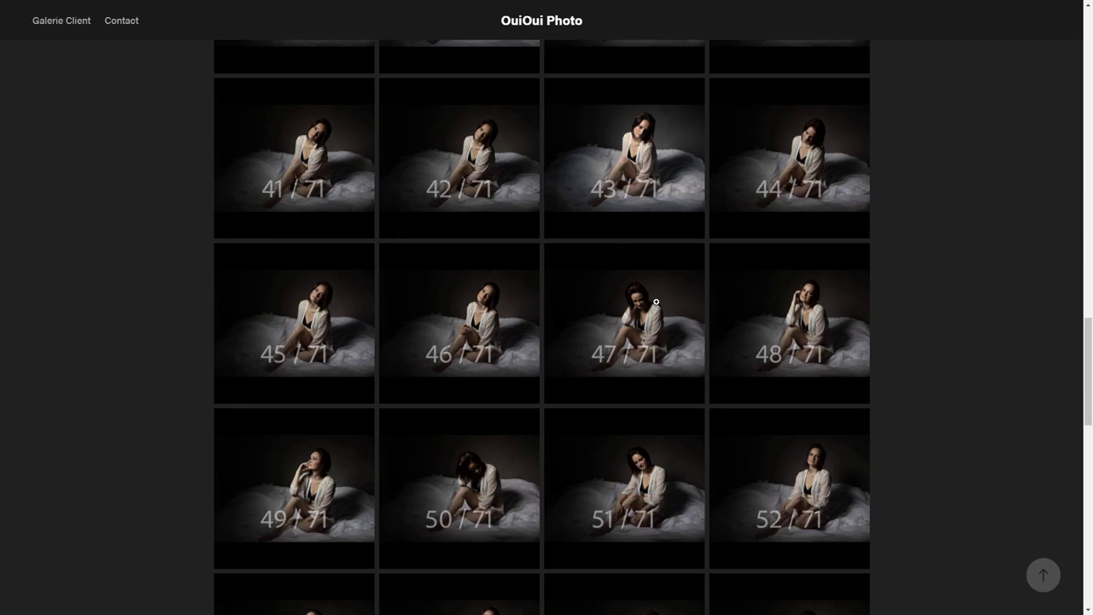
scroll(650, 309, up, 3)
scroll(654, 304, up, 3)
scroll(657, 300, up, 3)
scroll(656, 301, up, 3)
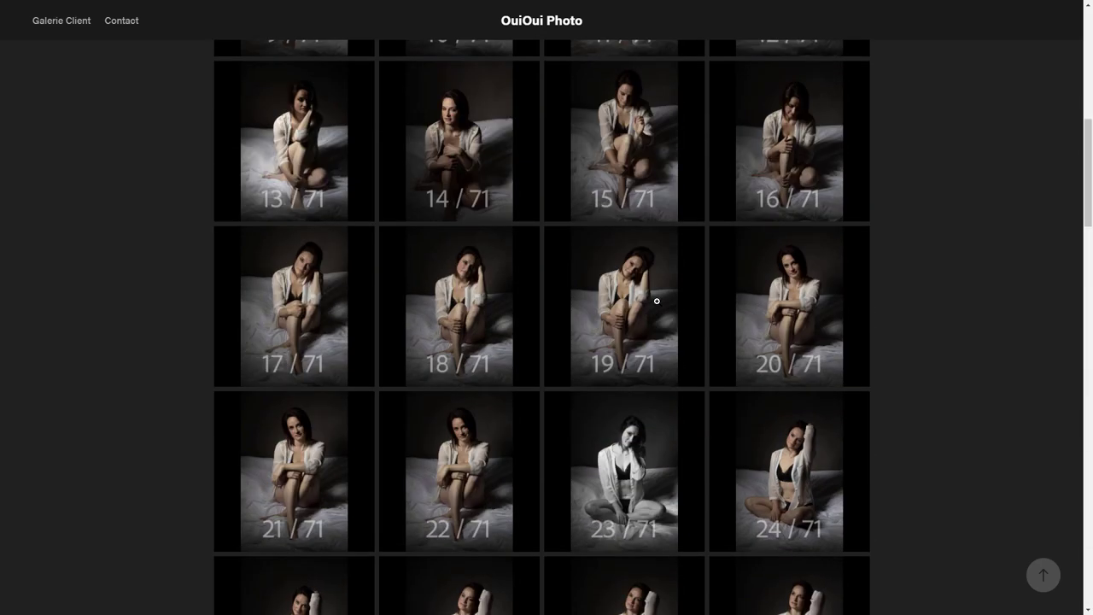
scroll(656, 301, up, 3)
scroll(657, 300, up, 3)
scroll(657, 301, up, 1)
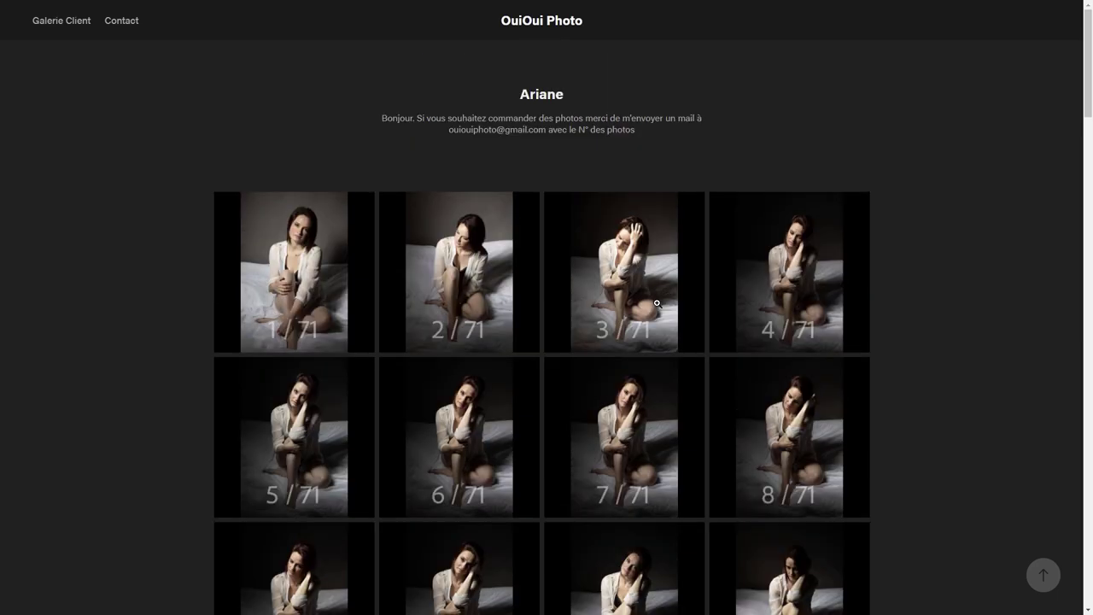